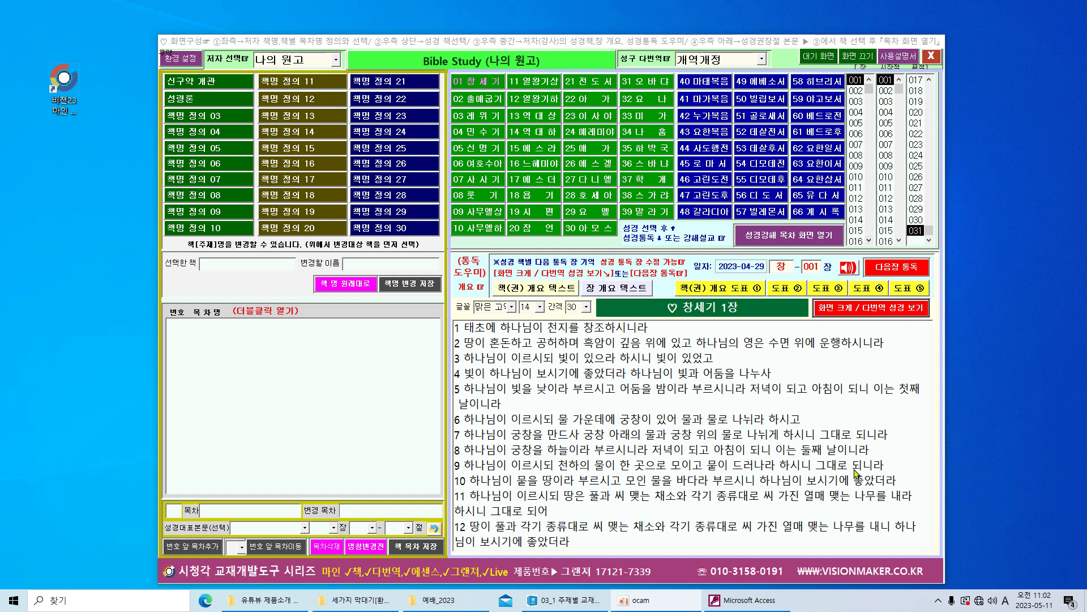
# - Open the enlarged Bible view for 창세기 1장, display the eight Korean and three English translations together, and highlight the verse texts
pyautogui.click(861, 315)
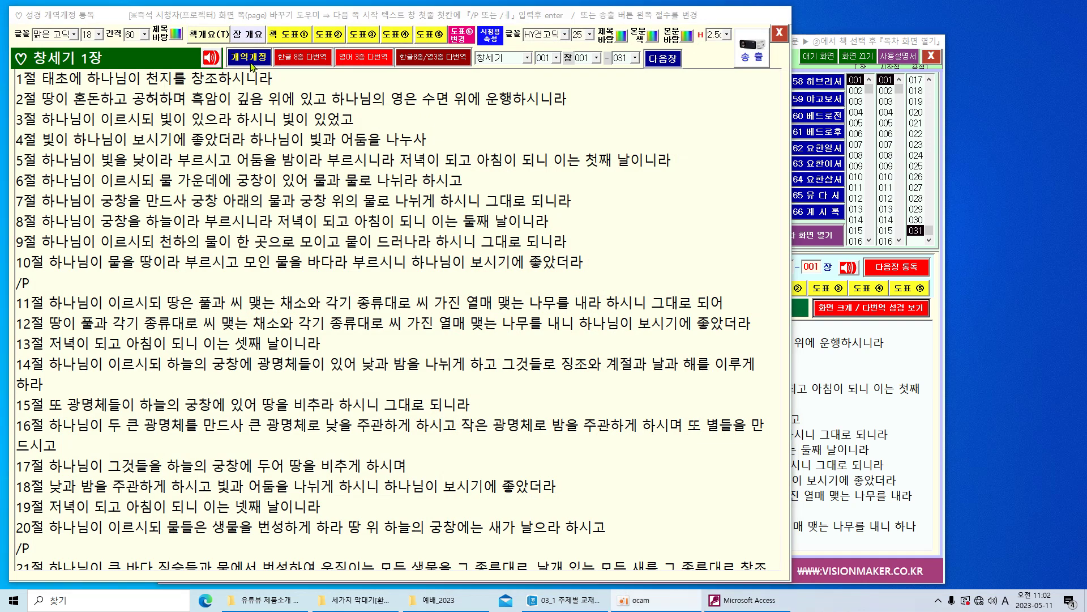
pyautogui.click(440, 59)
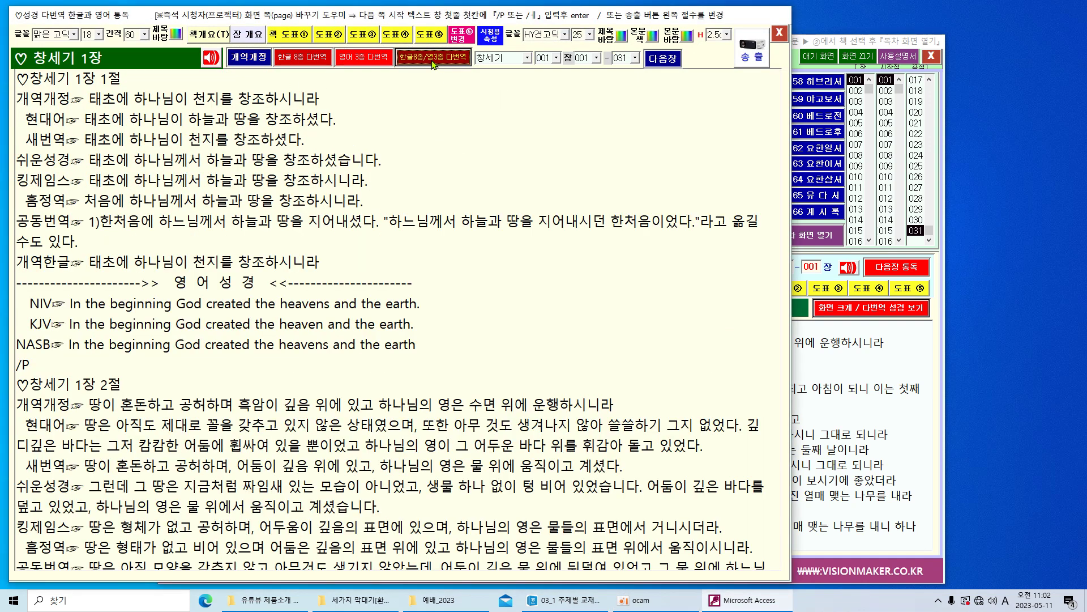
pyautogui.moveTo(29, 99); pyautogui.dragTo(83, 244)
pyautogui.moveTo(30, 303); pyautogui.dragTo(61, 358)
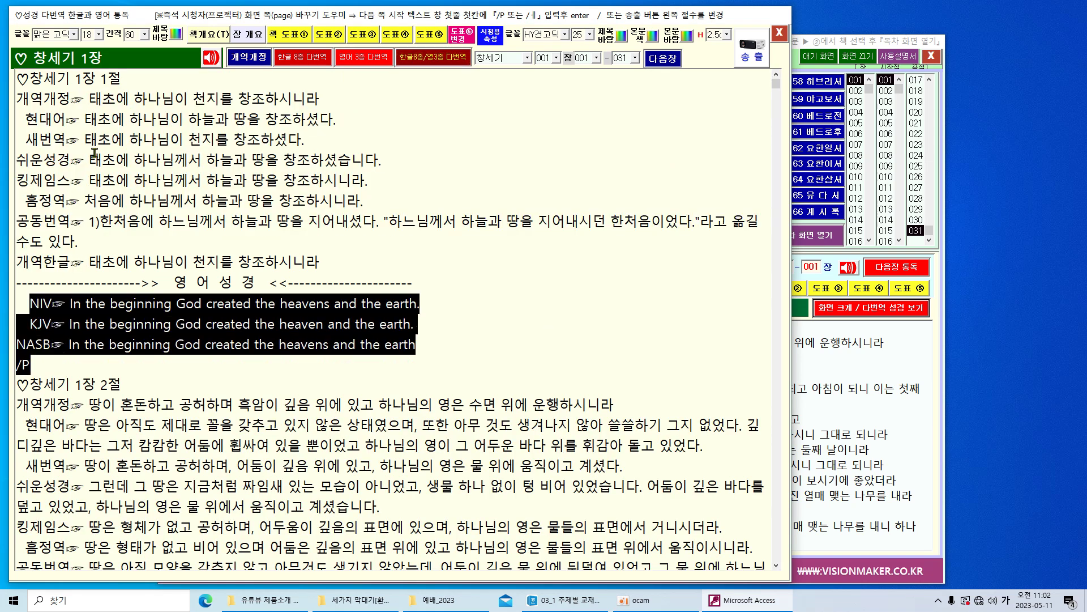
pyautogui.moveTo(128, 79); pyautogui.dragTo(5, 79)
pyautogui.moveTo(131, 386); pyautogui.dragTo(7, 385)
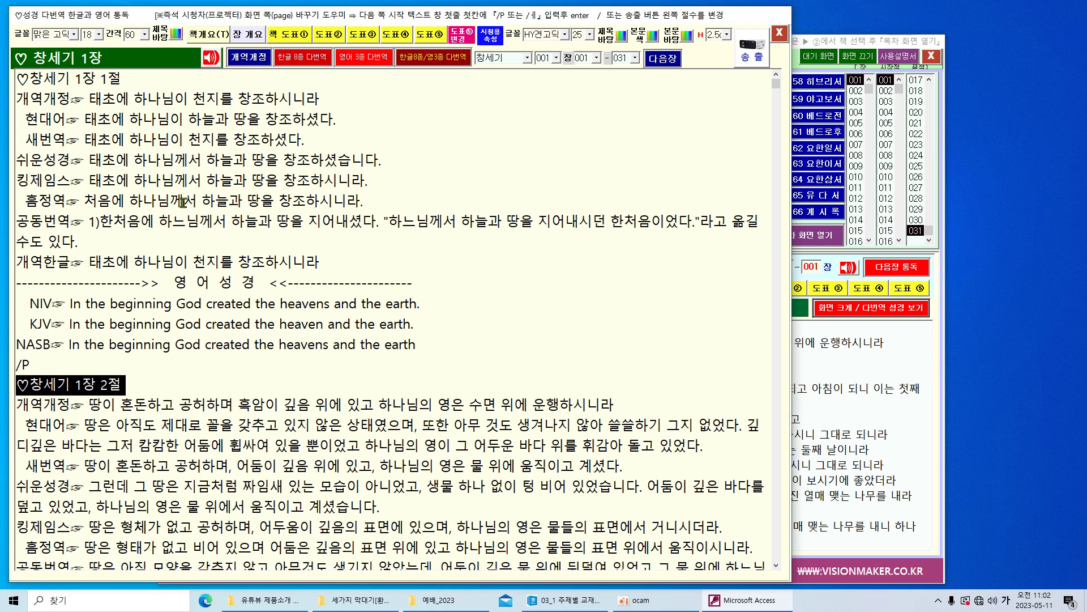
# - View 창세기's book charts ① to ③, chapter overview and book overview, and close the enlarged Bible view
pyautogui.click(304, 40)
pyautogui.click(329, 35)
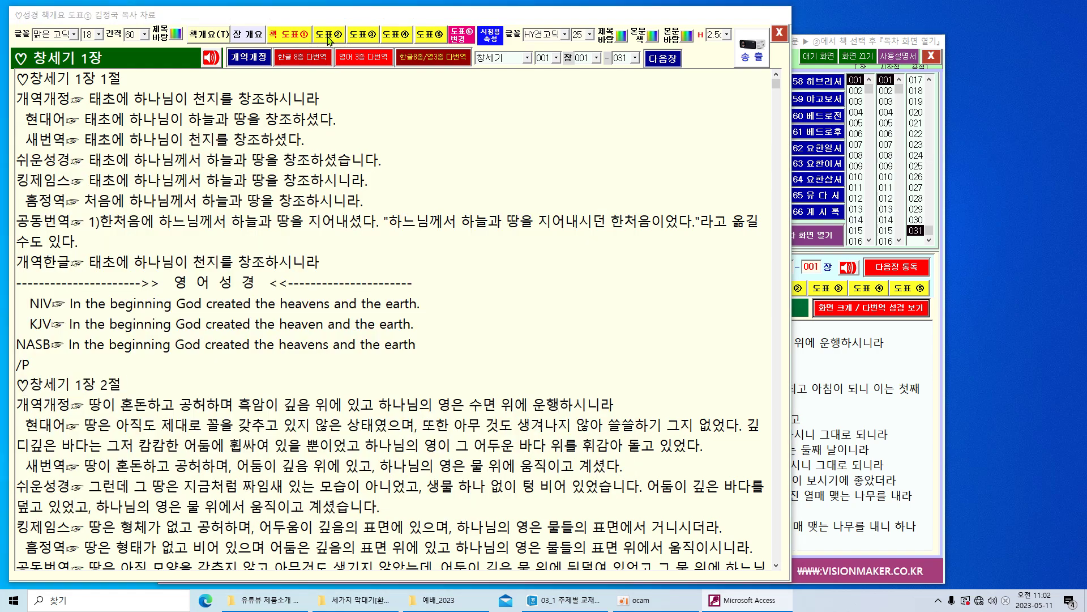
pyautogui.click(362, 40)
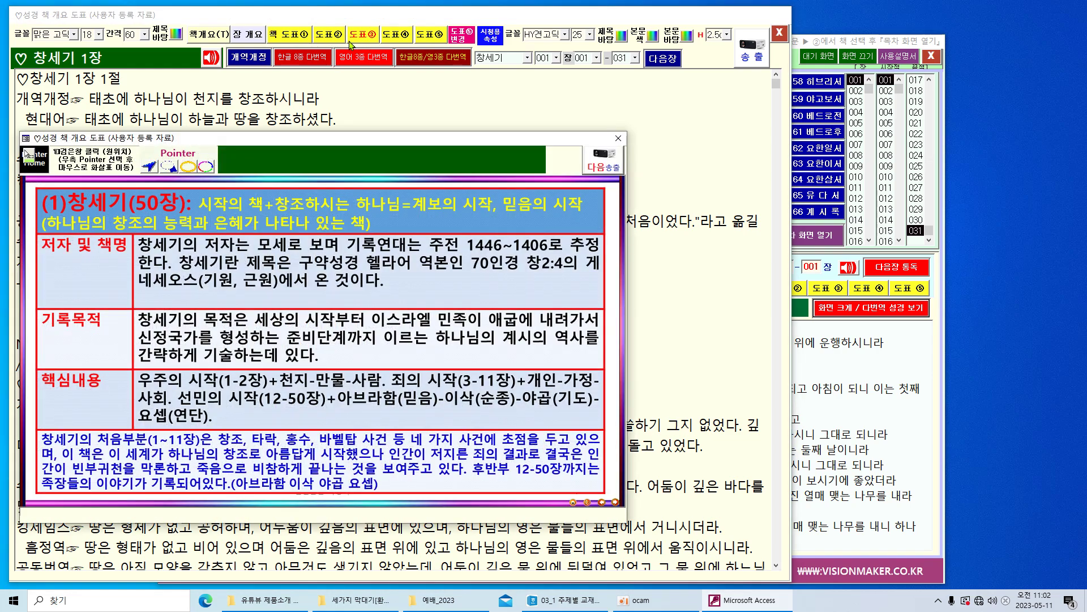
pyautogui.click(257, 38)
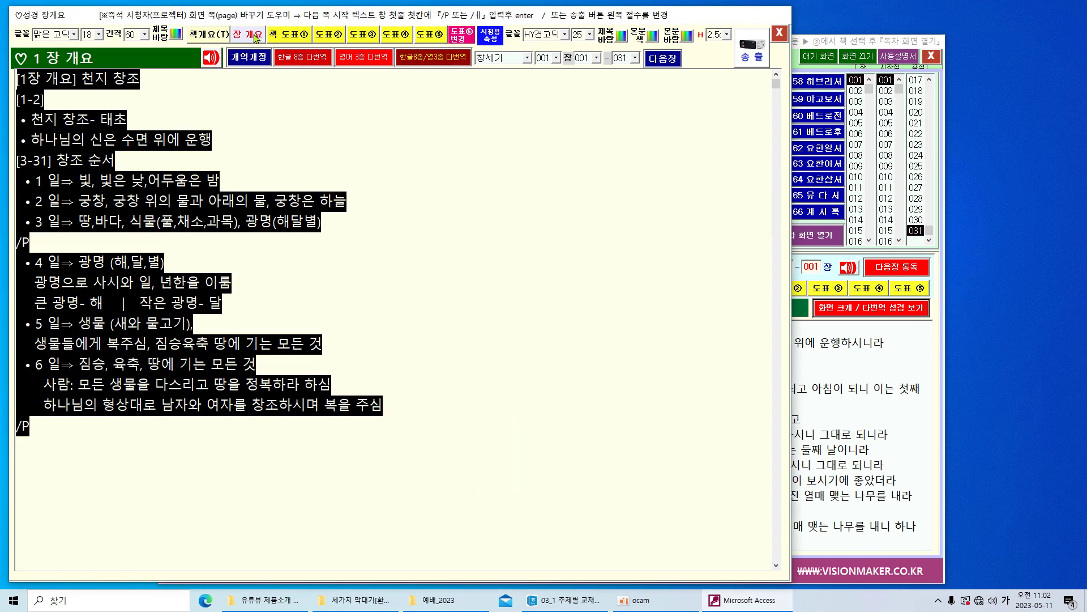
pyautogui.click(210, 37)
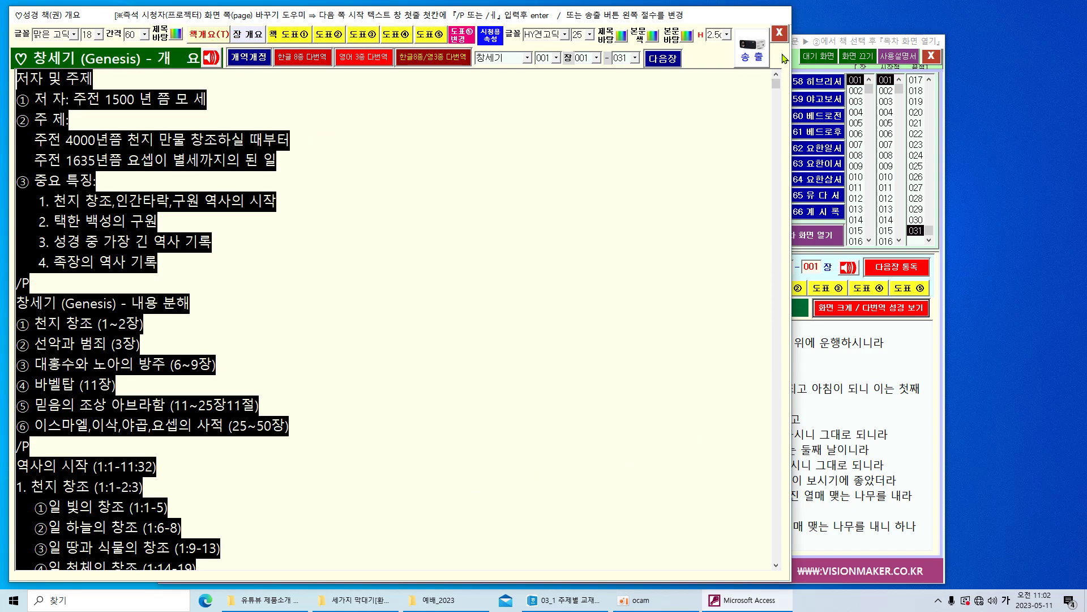
pyautogui.click(780, 34)
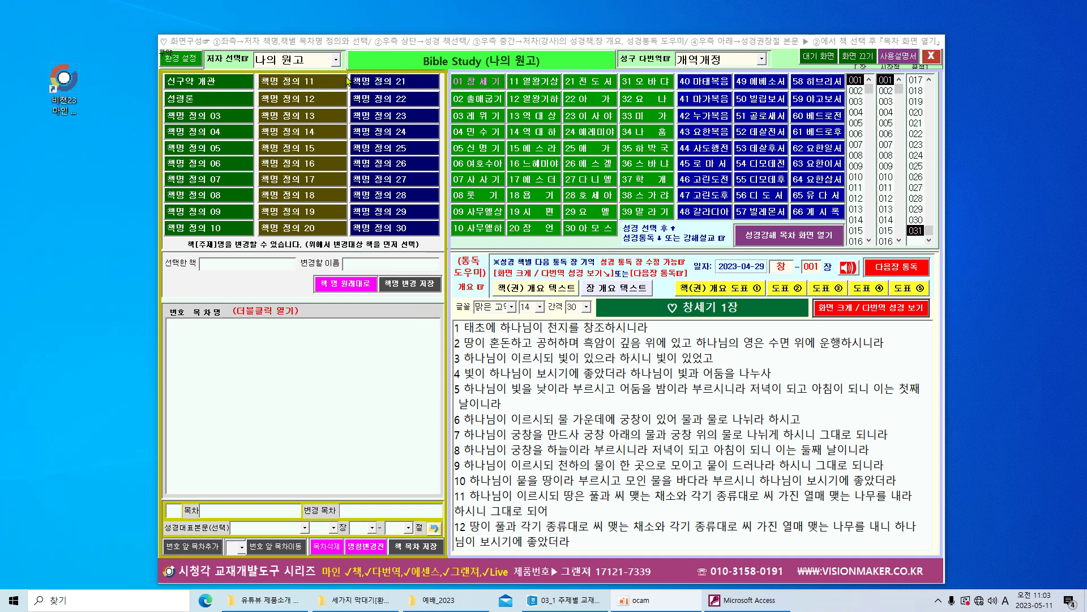
# - Switch the author to the second pastor in the author list
pyautogui.click(337, 60)
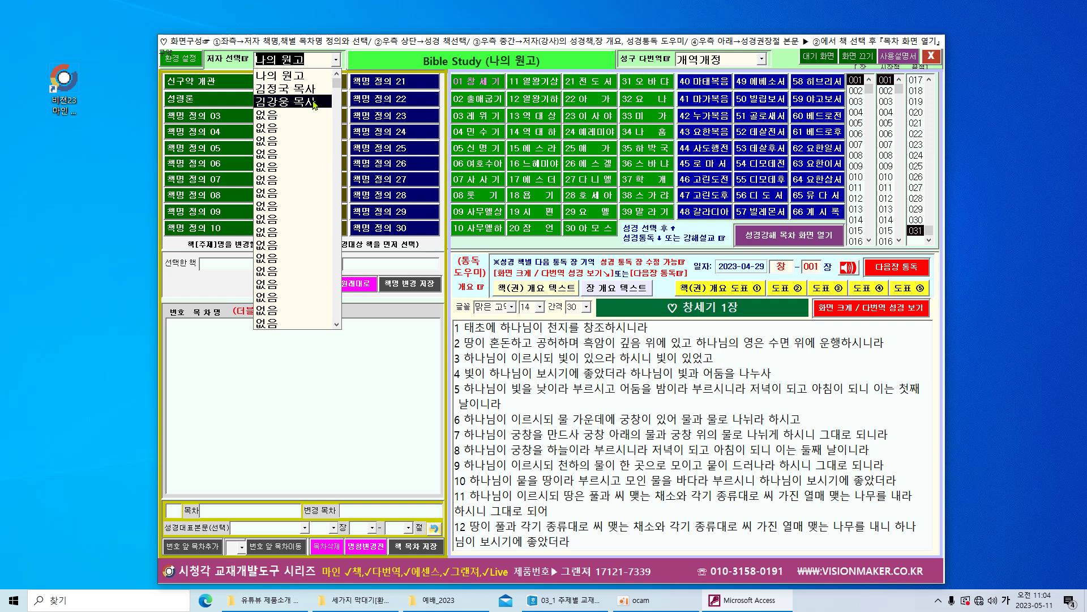
pyautogui.click(489, 39)
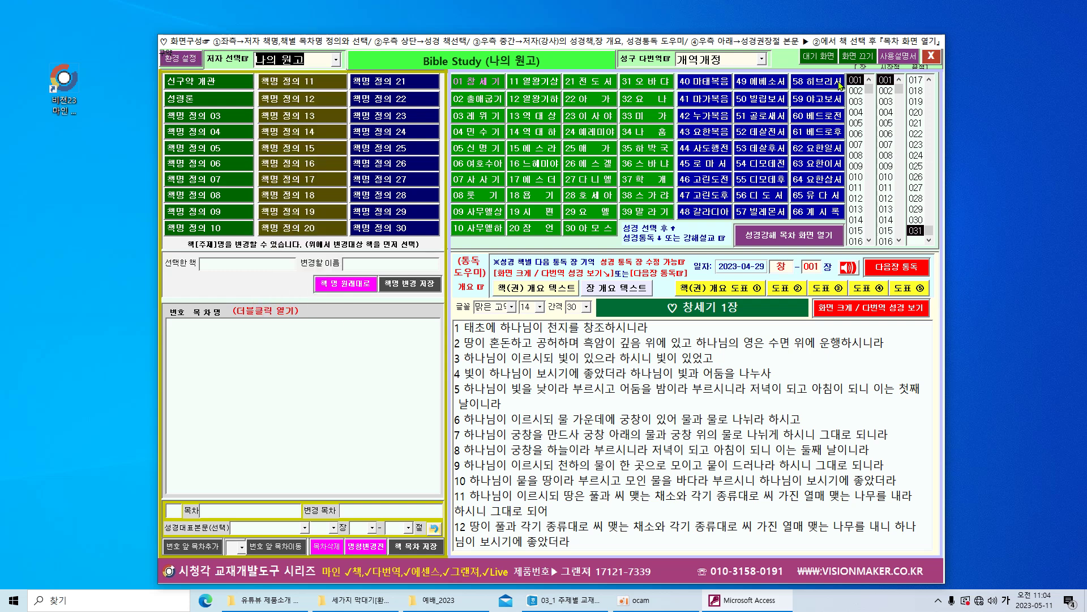
pyautogui.click(338, 60)
pyautogui.click(316, 102)
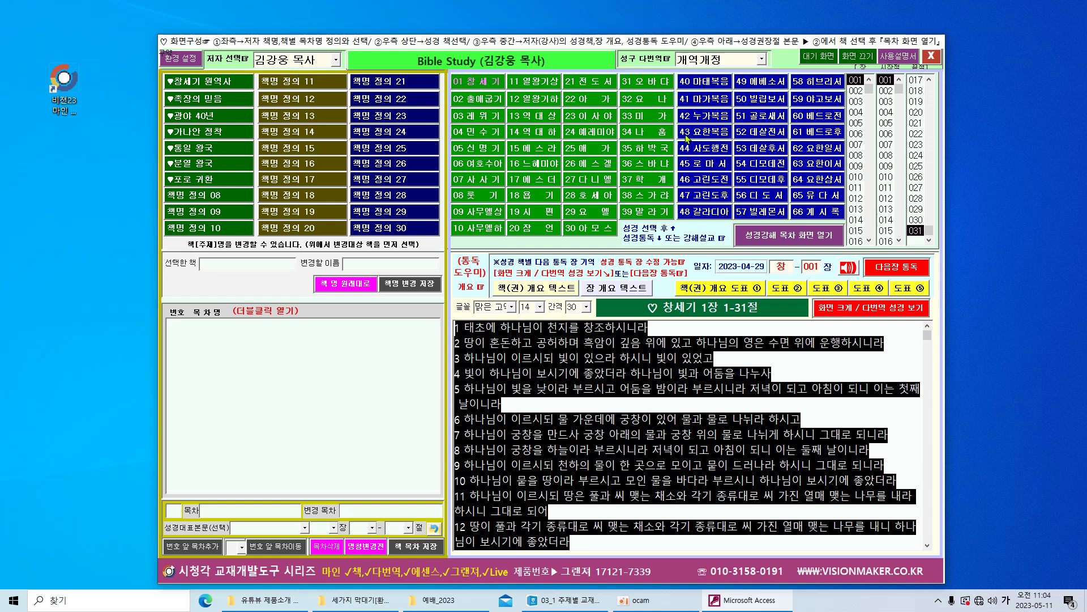
# - Select 마태복음, open its expository sermon contents, and open the 4장 1-11 sermon 하나님의 아들이 마귀에게 받은 시험의 의미
pyautogui.click(718, 86)
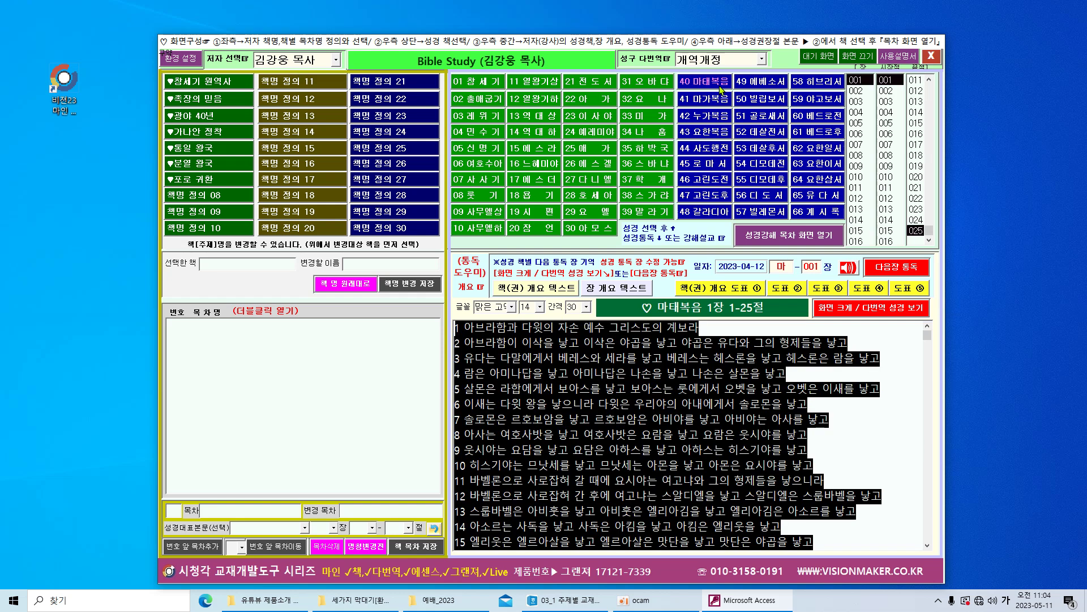
pyautogui.click(789, 237)
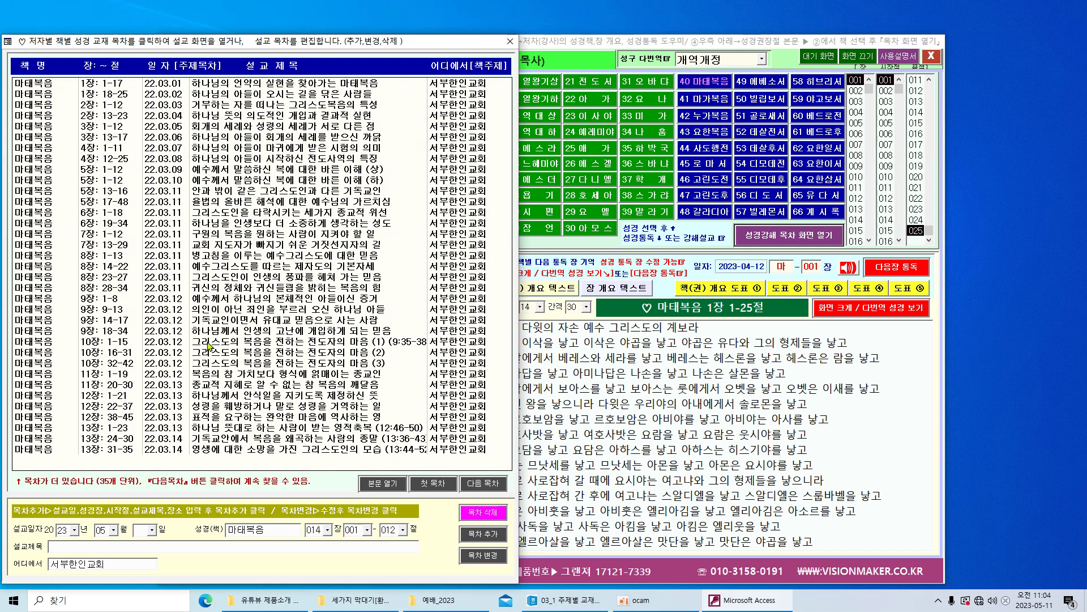
pyautogui.click(329, 149)
pyautogui.doubleClick(329, 148)
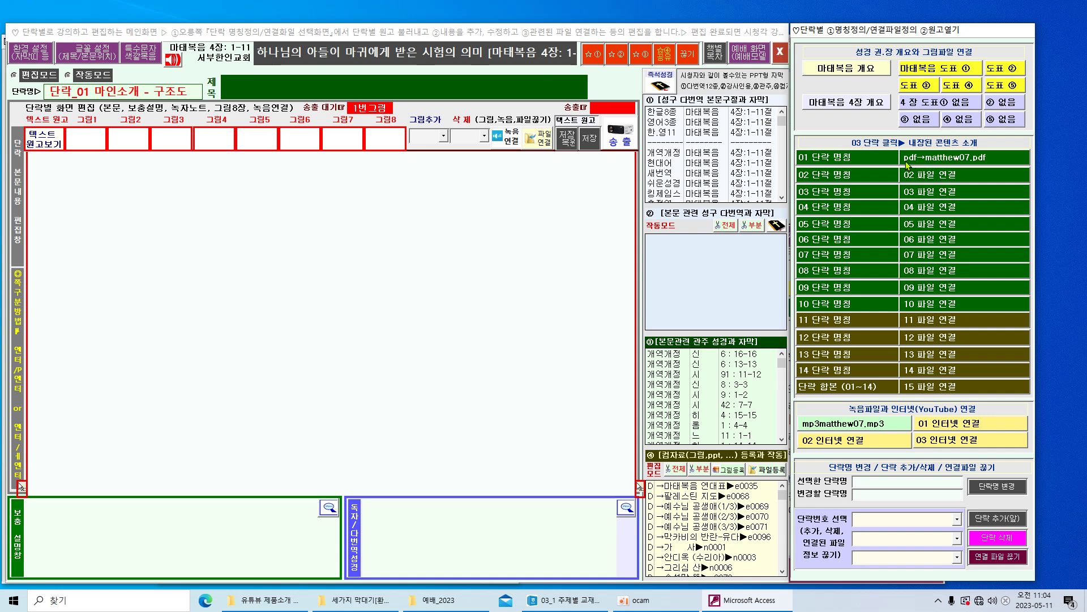
# - Open the sermon's linked manuscript matthew07.pdf, enlarge its page, and close the document
pyautogui.click(959, 162)
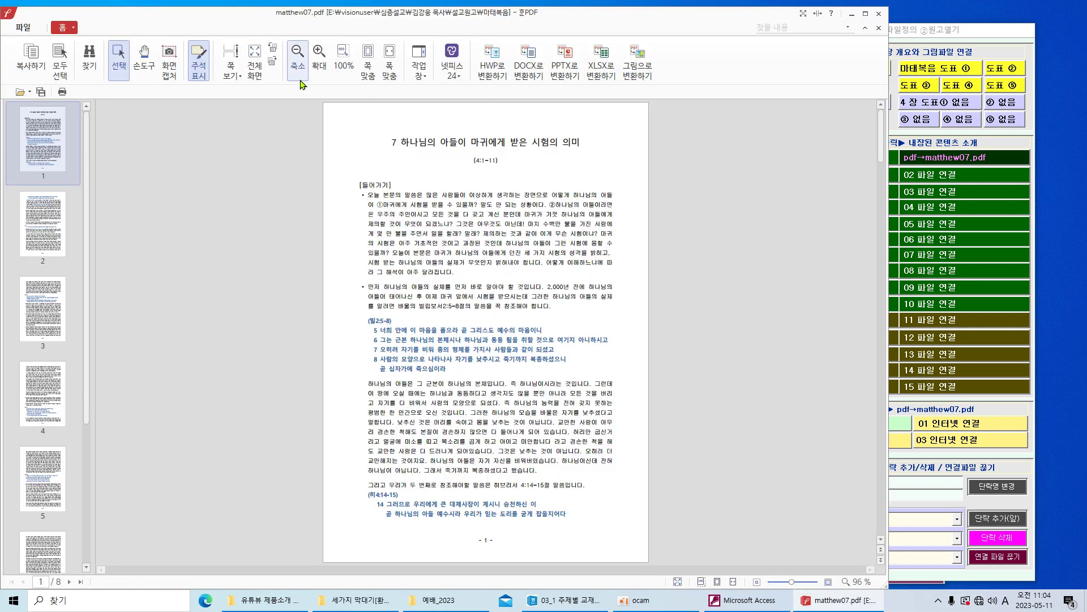
pyautogui.click(320, 54)
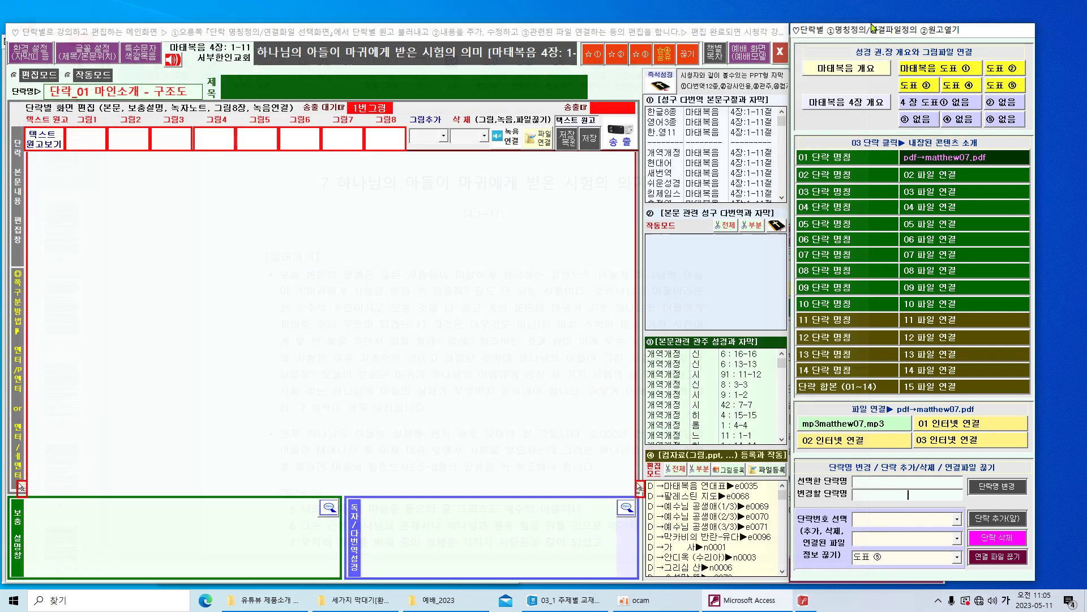
pyautogui.click(879, 13)
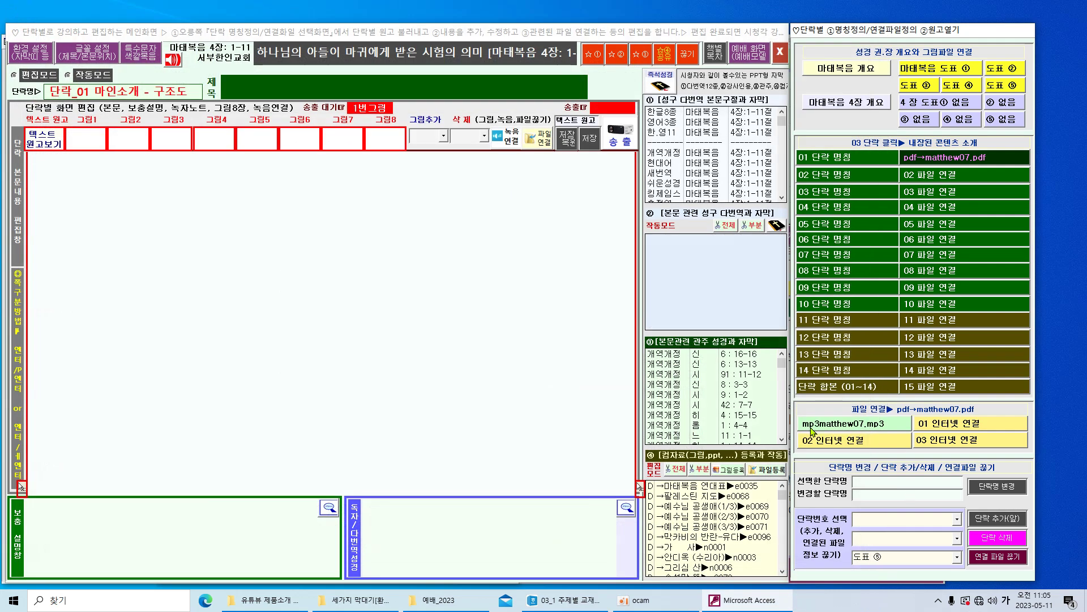
# - Play the linked recording mp3matthew07.mp3, and close the audio player, the sermon editing screen and the contents list
pyautogui.click(876, 421)
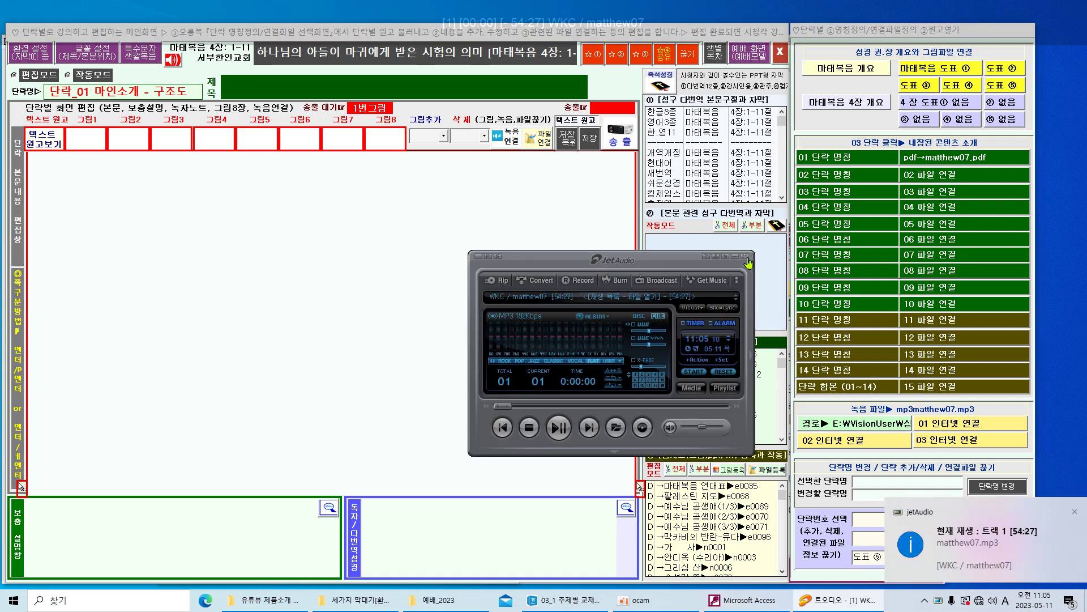
pyautogui.click(745, 256)
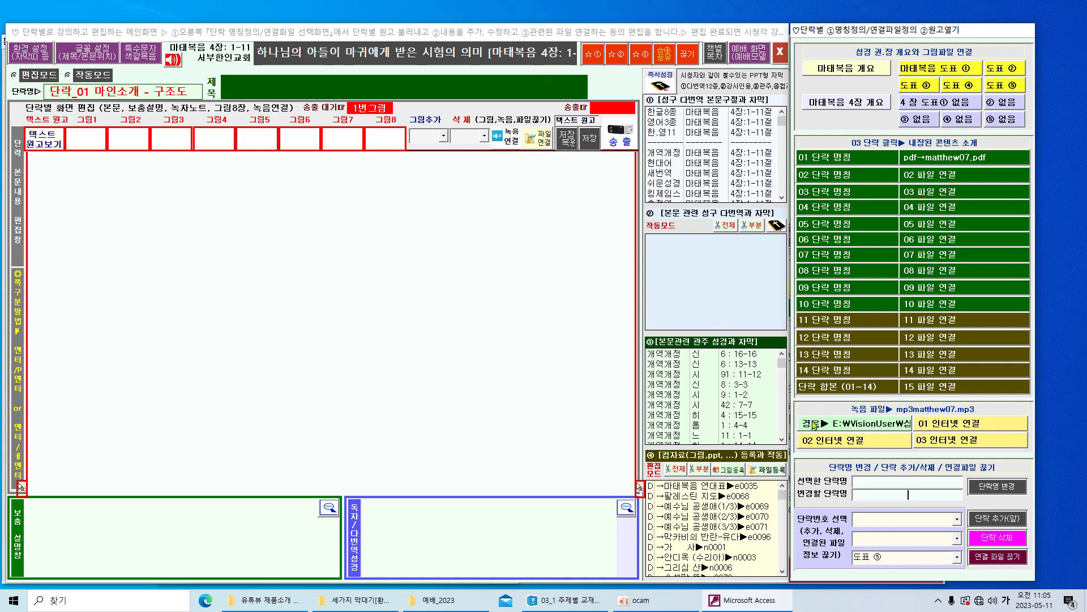
pyautogui.click(780, 52)
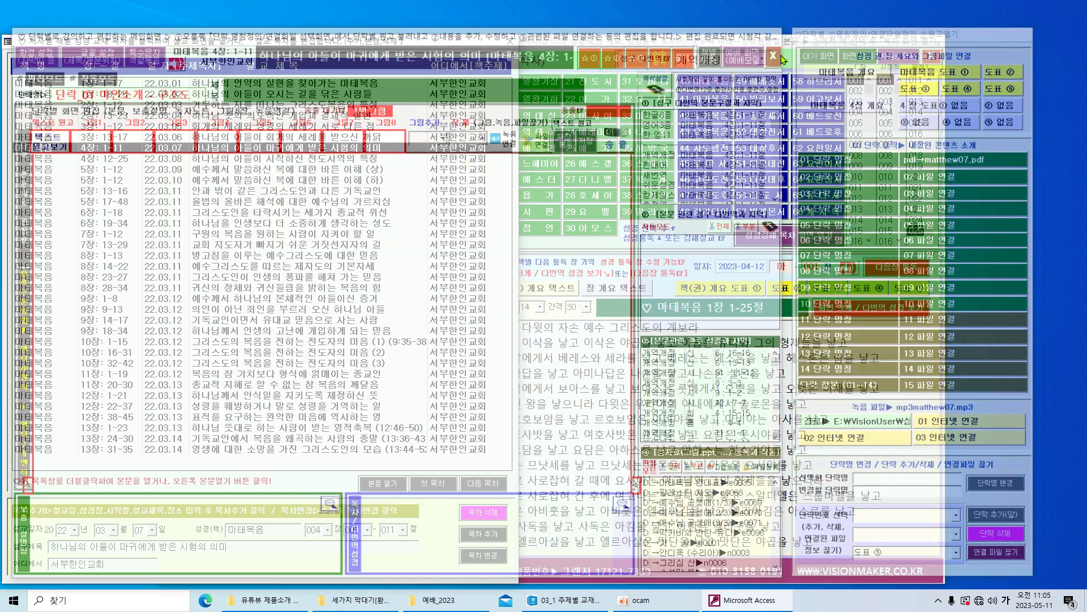
pyautogui.click(509, 42)
# - Switch the author to the first pastor in the author list
pyautogui.click(336, 59)
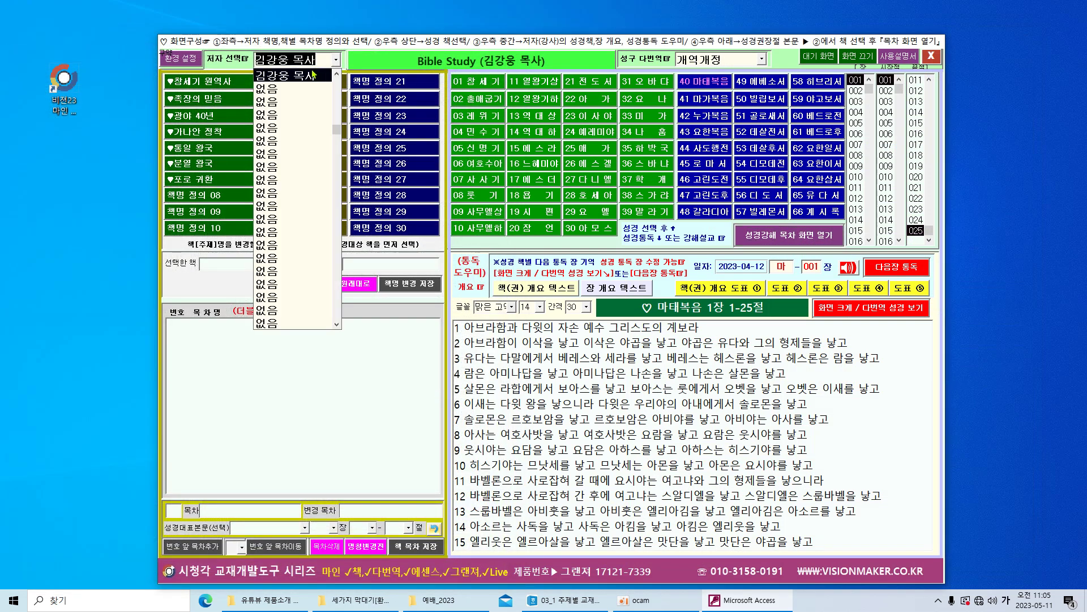
pyautogui.click(338, 90)
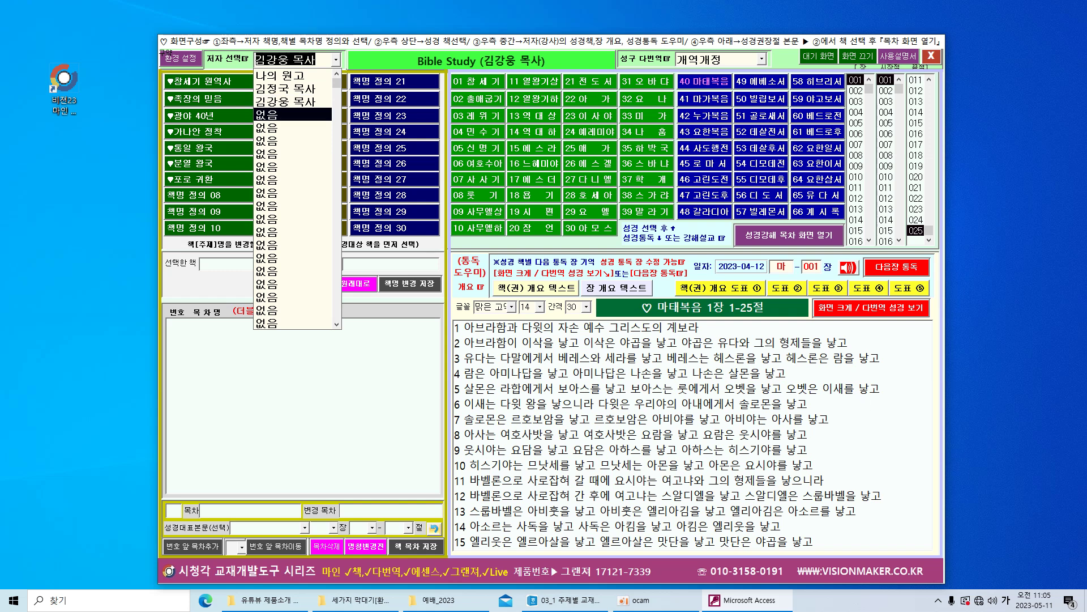
pyautogui.click(631, 228)
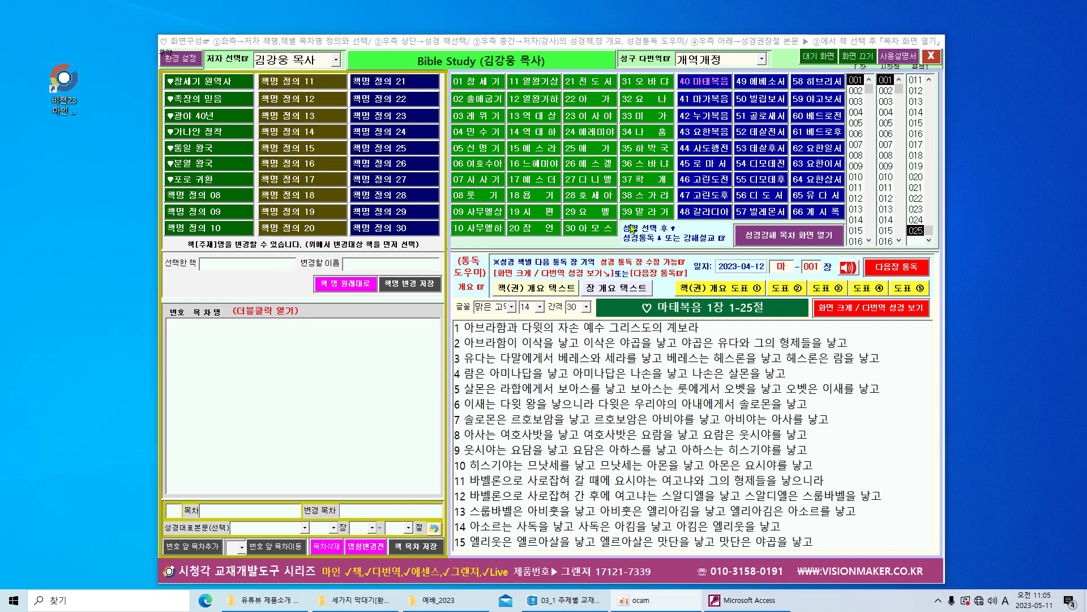
pyautogui.click(337, 60)
pyautogui.click(339, 77)
pyautogui.click(339, 77)
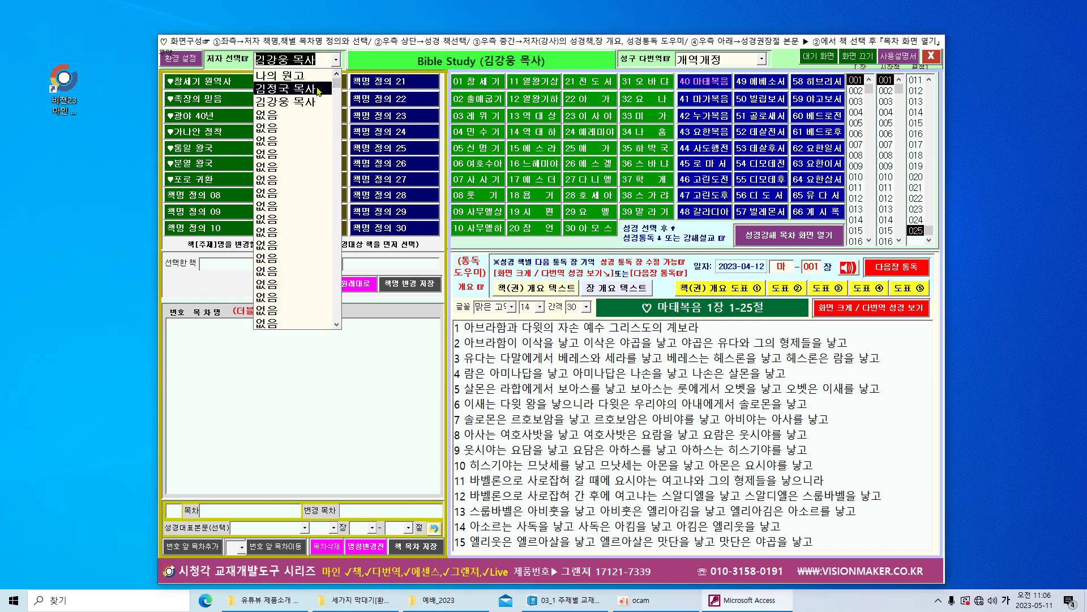
pyautogui.click(317, 88)
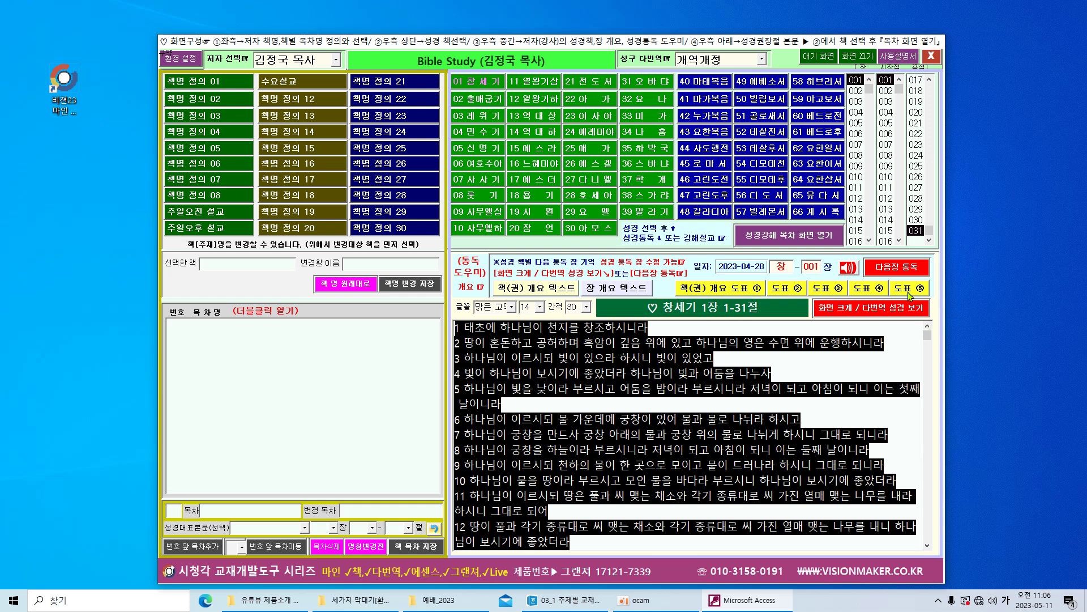
# - Select 사도행전, view its book overview charts ① to ⑤, and close the chart window
pyautogui.click(701, 149)
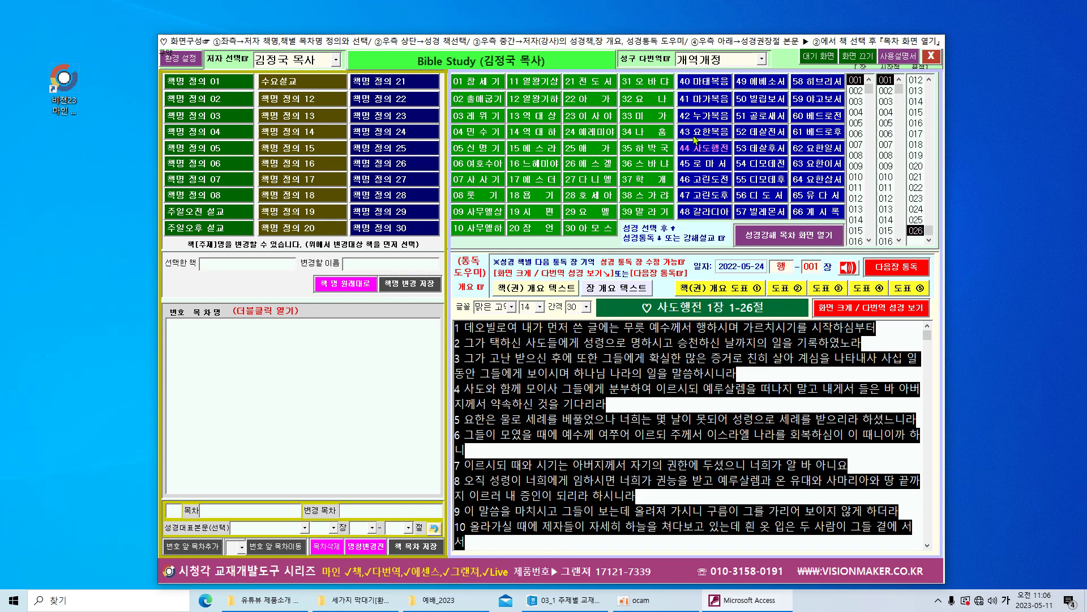
pyautogui.click(755, 289)
pyautogui.click(799, 294)
pyautogui.click(828, 289)
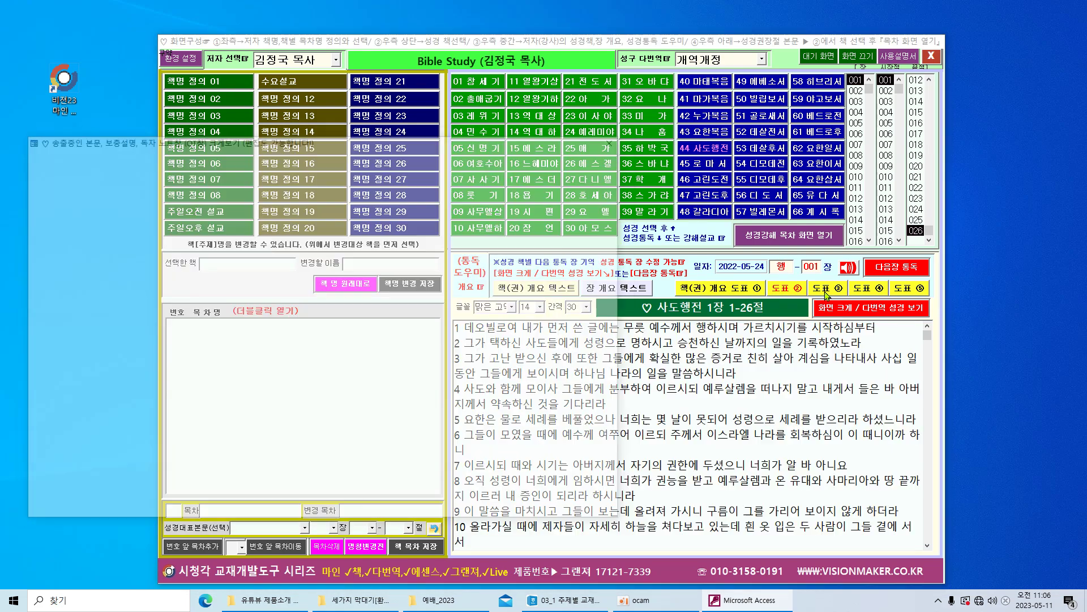
pyautogui.click(863, 290)
pyautogui.click(905, 288)
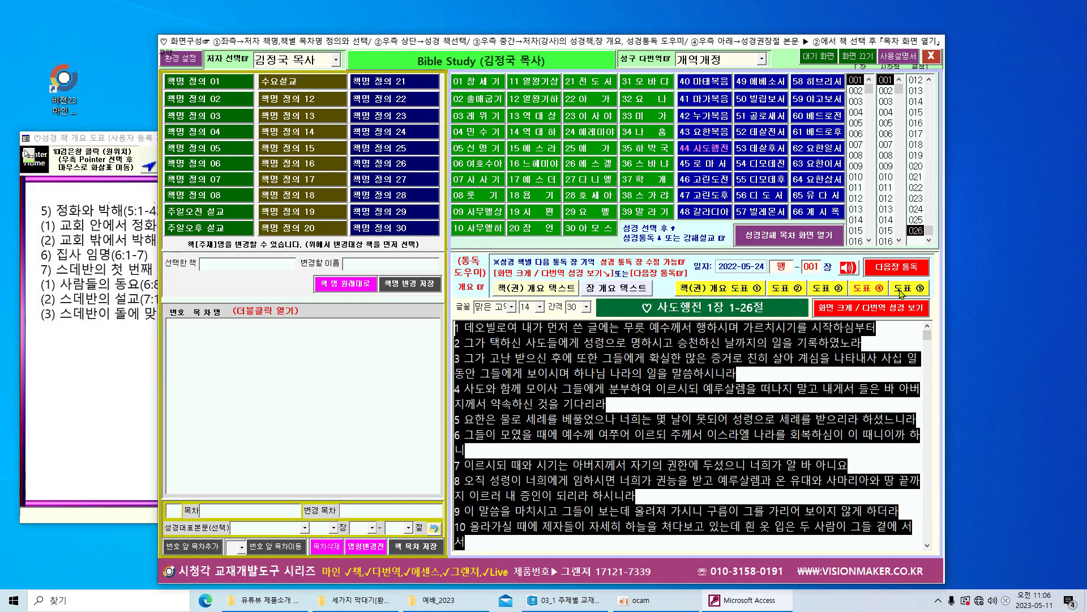
pyautogui.click(619, 138)
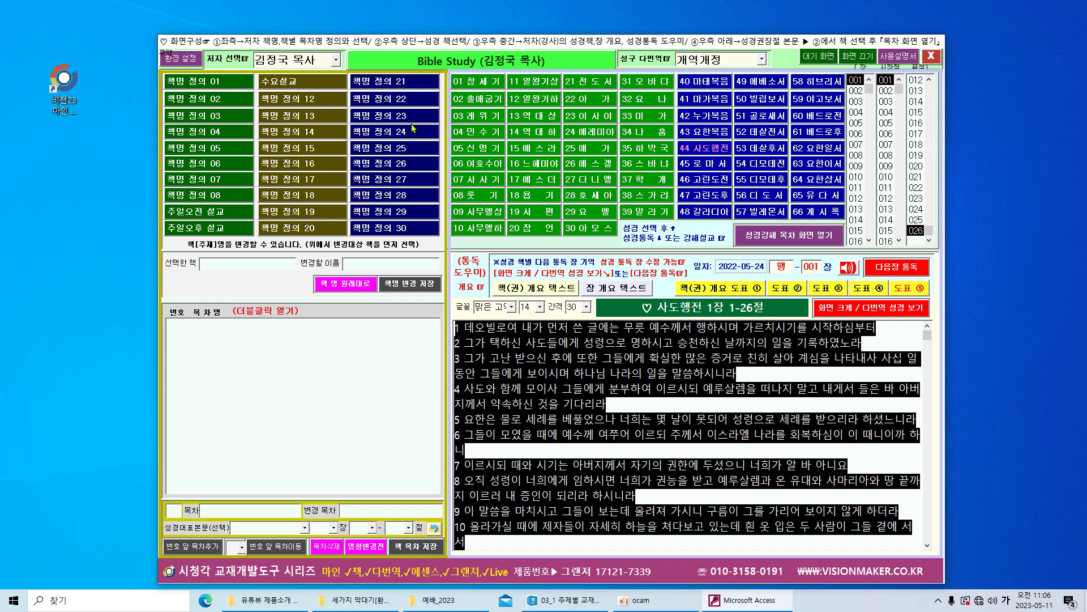
# - Switch the author back to 나의 원고
pyautogui.click(336, 60)
pyautogui.click(337, 74)
pyautogui.click(307, 75)
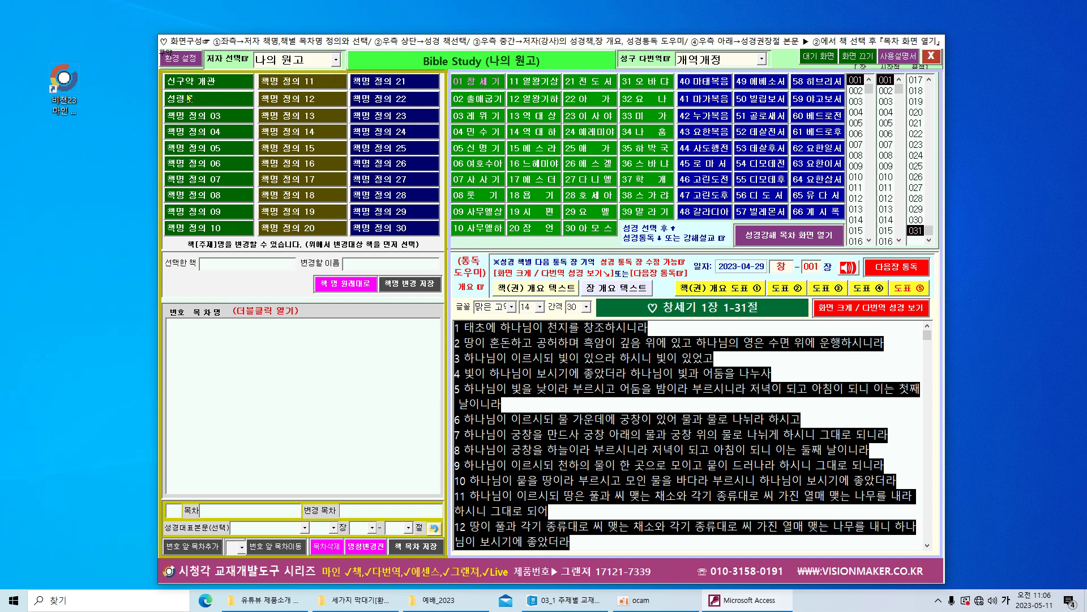
# - In the 신구약 개관 book, save contents entry 03 as 3가지 막대기와 잣대 with 고린도전서 13장 1-13절 as its main Bible text
pyautogui.click(173, 85)
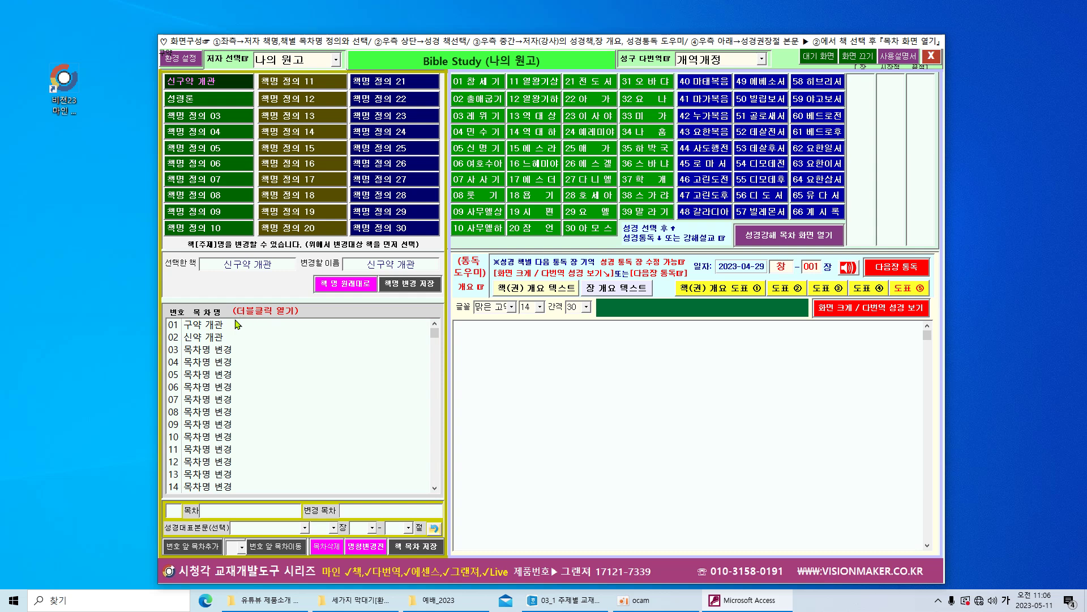
pyautogui.click(220, 350)
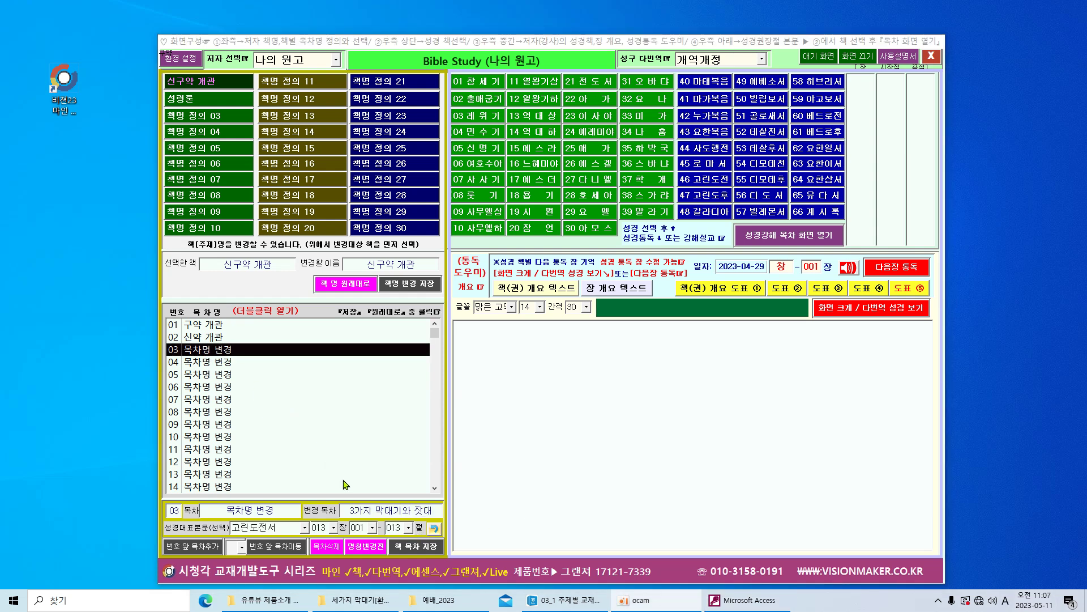
pyautogui.moveTo(349, 510); pyautogui.dragTo(440, 514)
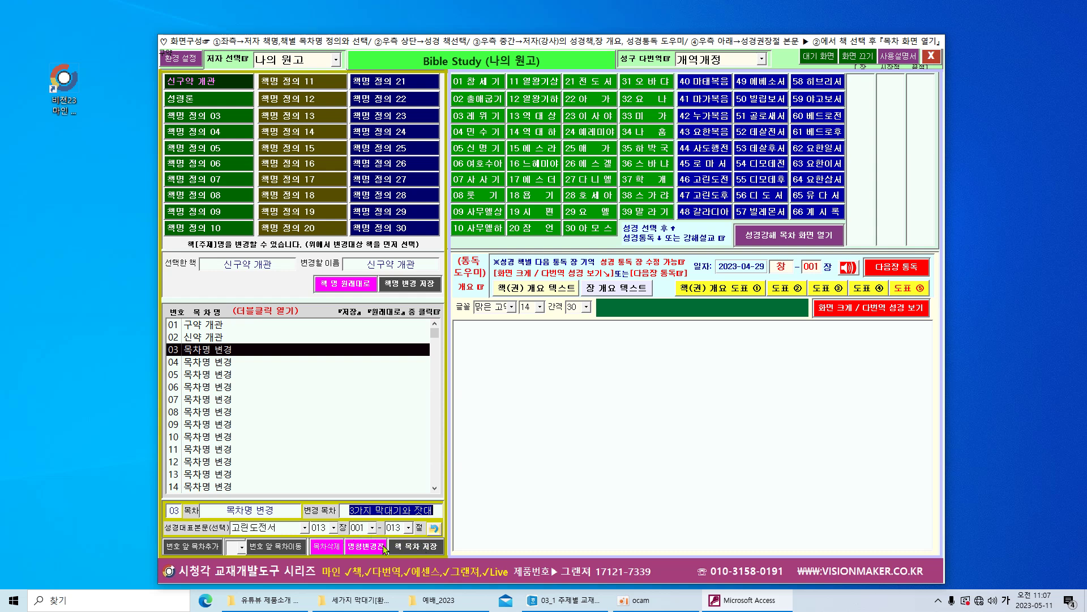
pyautogui.click(425, 548)
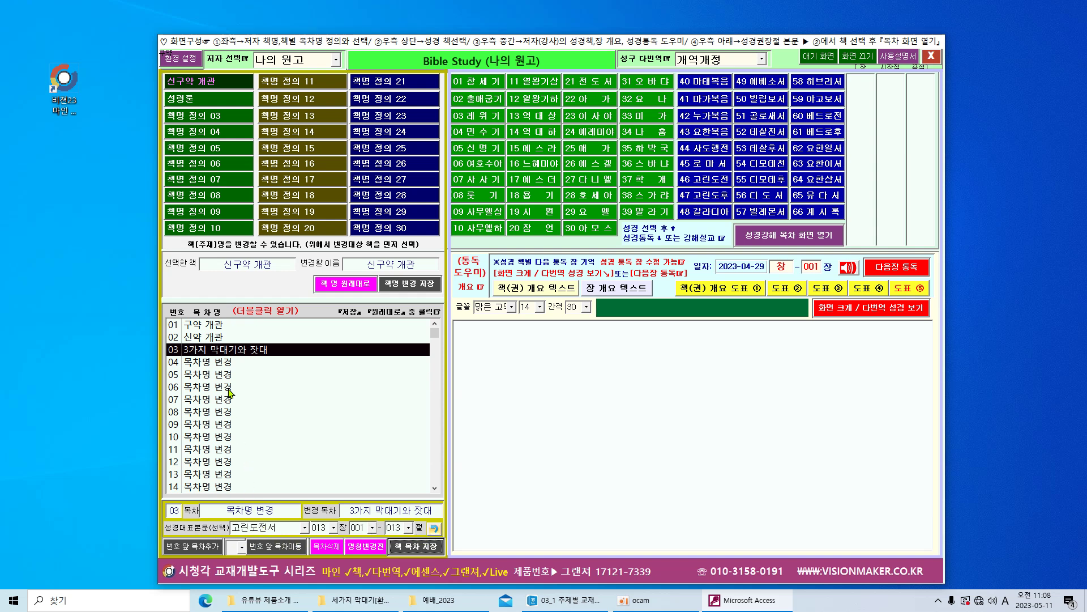
# - Open contents entry 03, 3가지 막대기와 잣대, in the paragraph editing screen
pyautogui.click(212, 327)
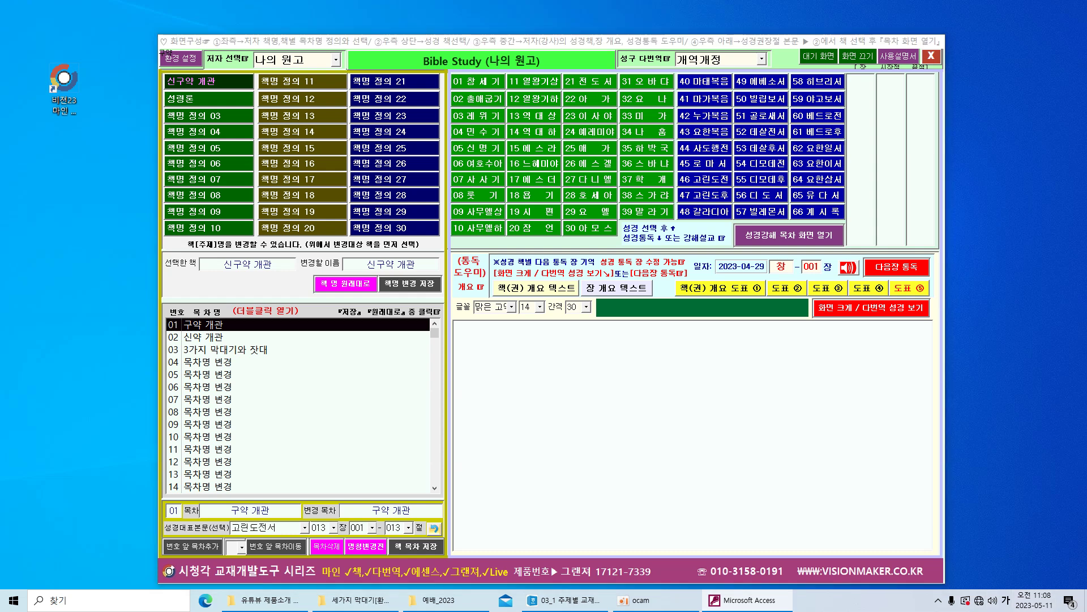
pyautogui.click(218, 338)
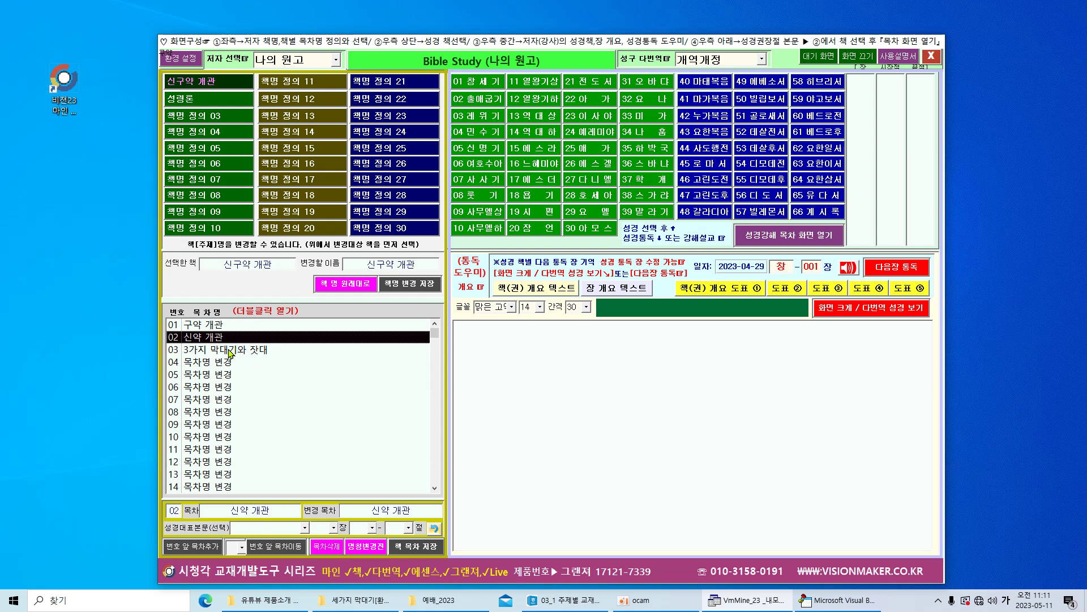
pyautogui.click(256, 350)
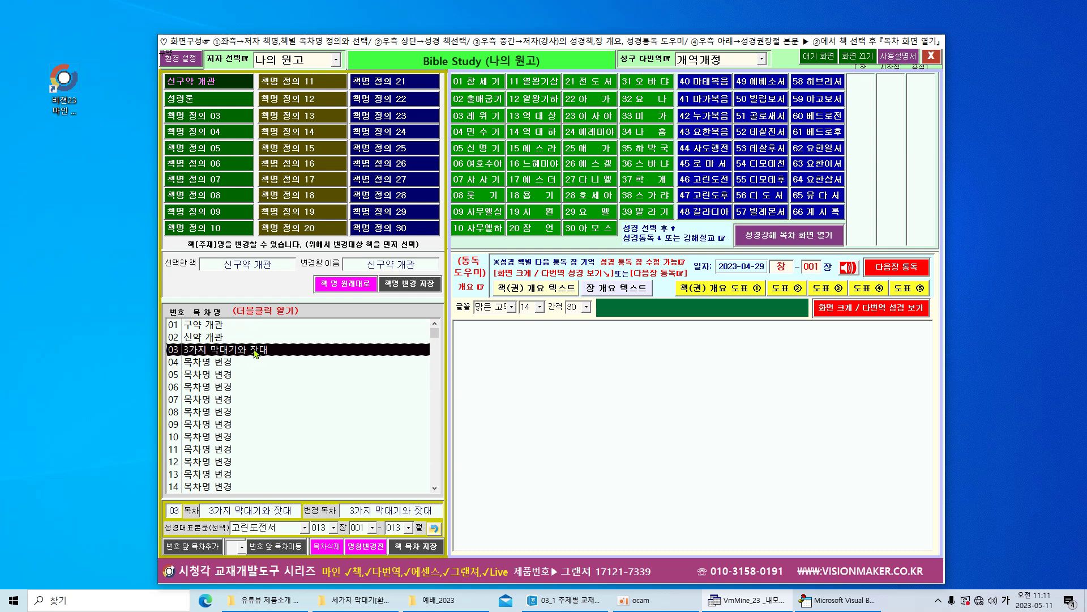
pyautogui.doubleClick(255, 351)
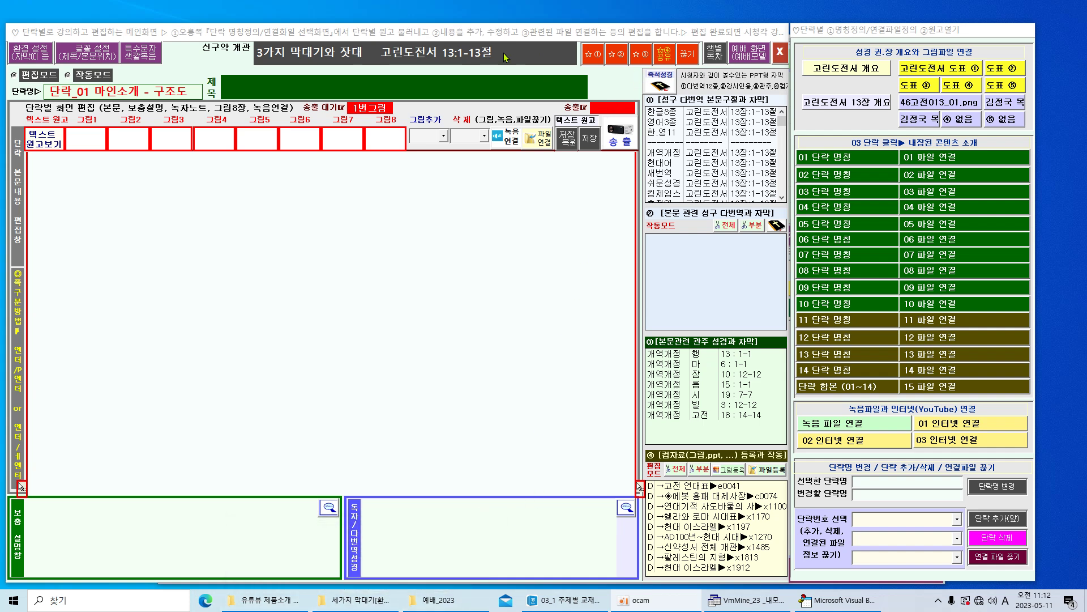
# - Look over the Bible reference in the sermon title and the list of translations offered for the main text
pyautogui.click(393, 48)
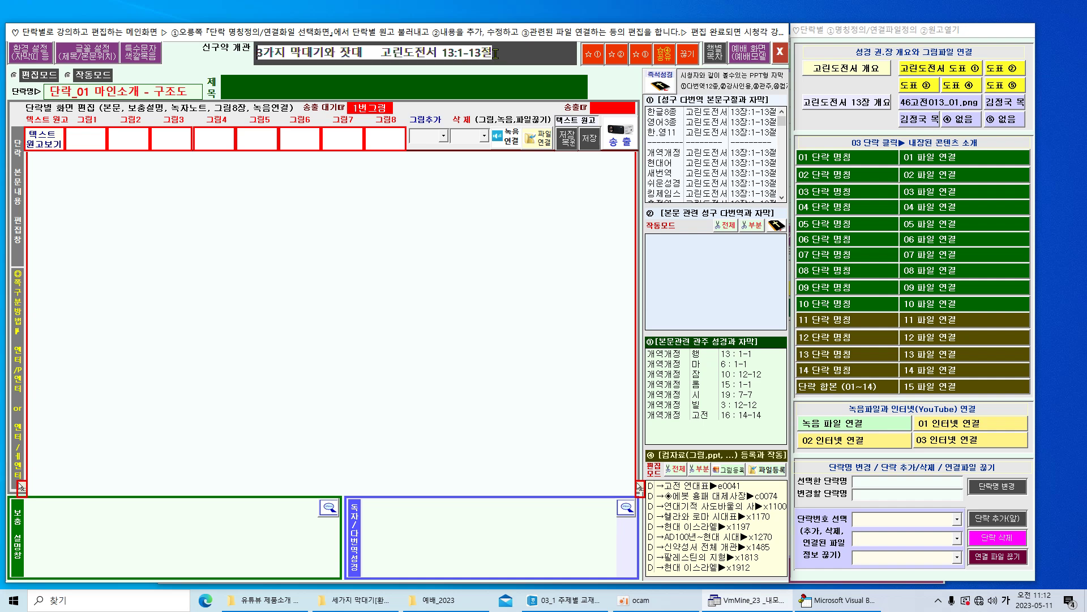
pyautogui.moveTo(495, 54); pyautogui.dragTo(392, 52)
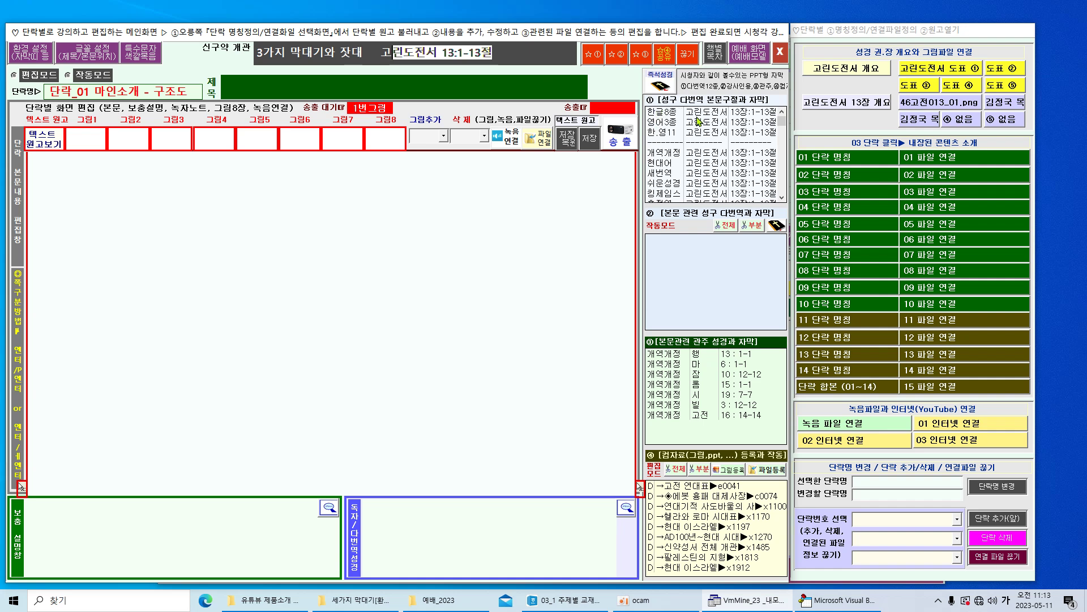
pyautogui.moveTo(782, 122); pyautogui.dragTo(781, 193)
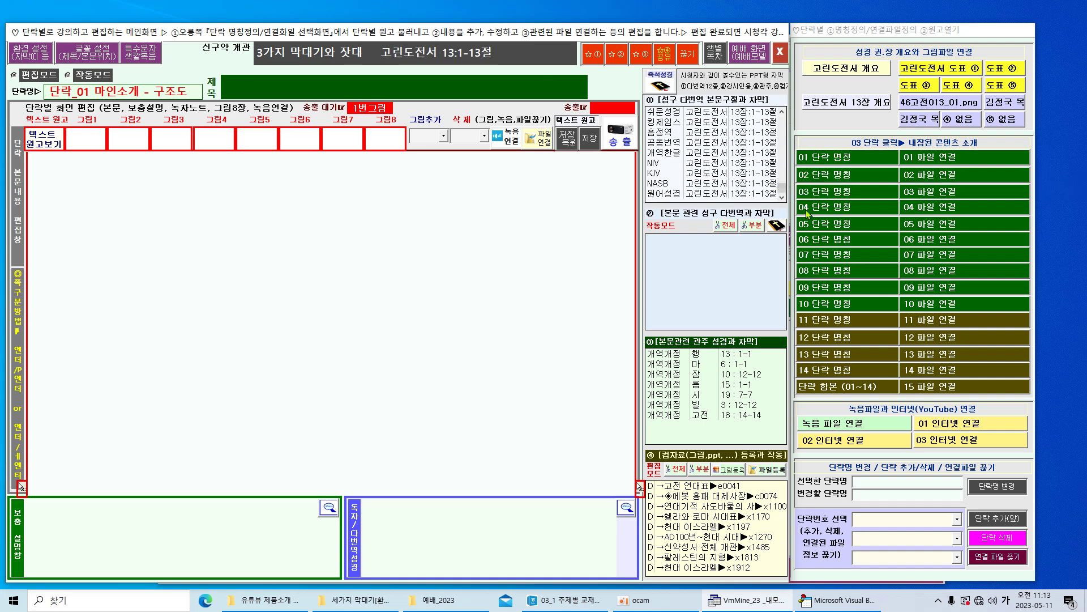
pyautogui.scroll(2, 659, 162)
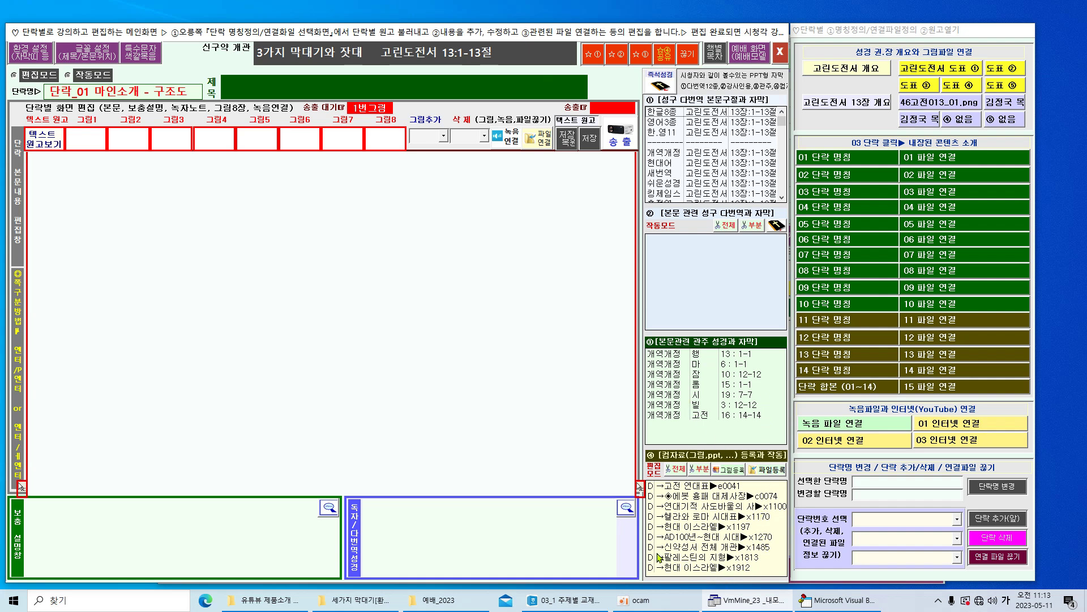
# - View the related images 에봇 흉패 대제사장 (c0074) and 헬라와 로마 시대표 (x1170), closing each one
pyautogui.doubleClick(719, 500)
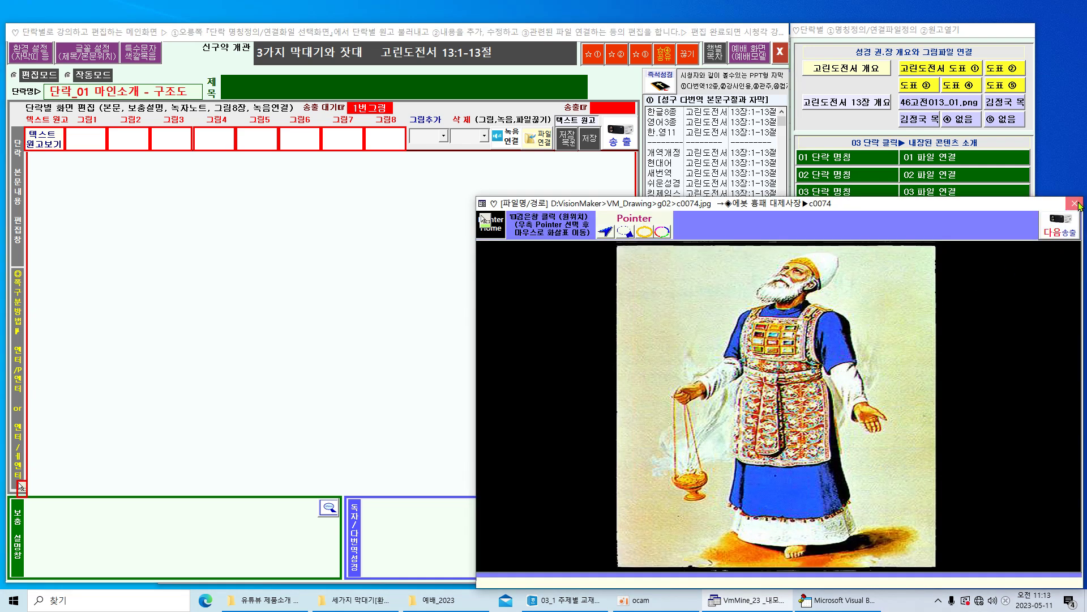
pyautogui.click(1074, 203)
pyautogui.doubleClick(725, 516)
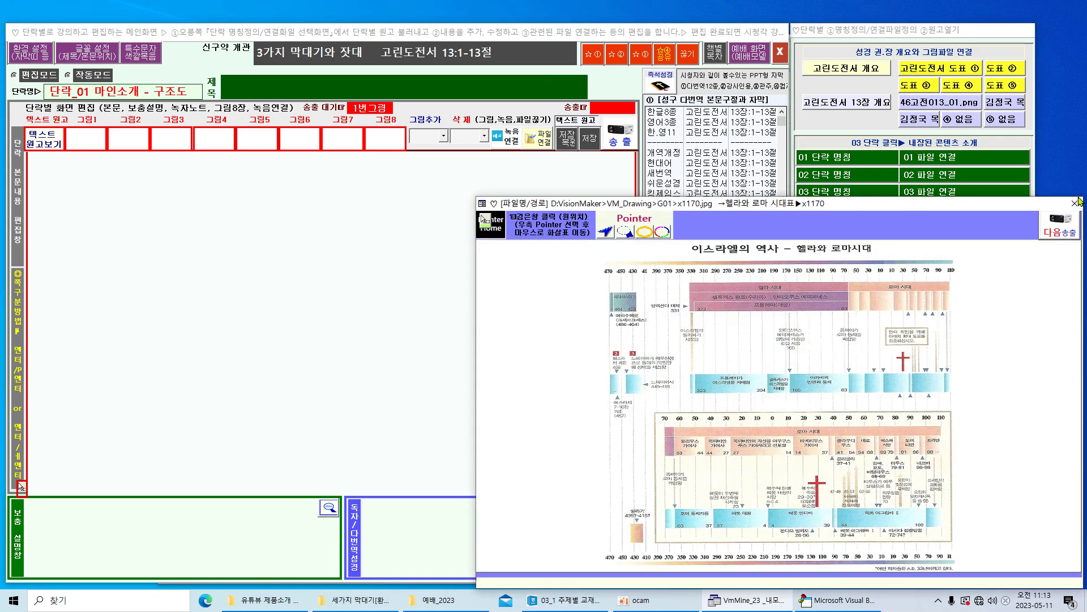
pyautogui.click(1075, 202)
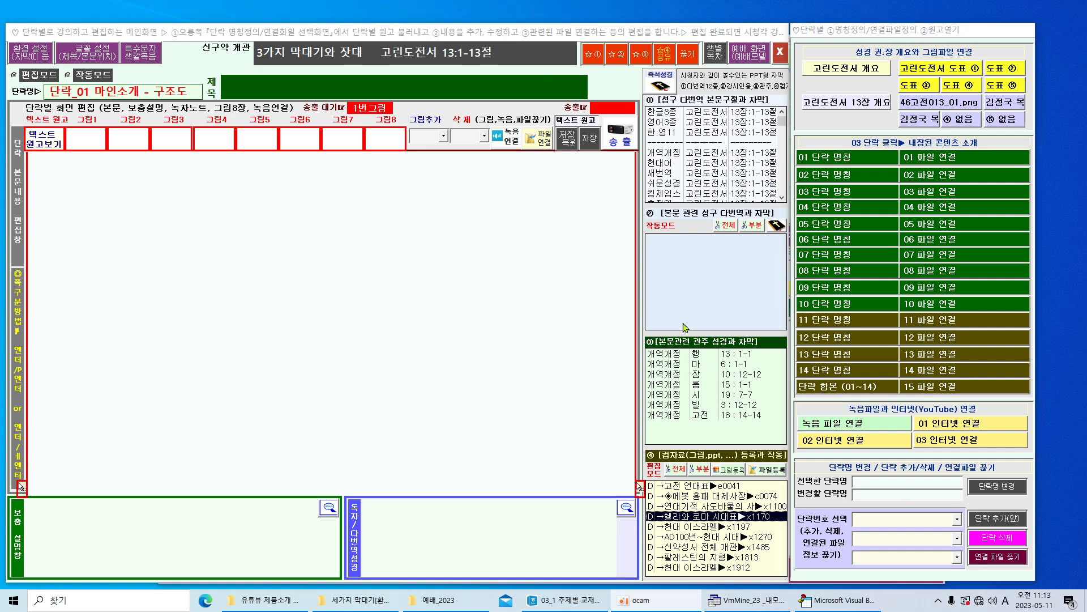
# - View the 고린도전서 book overview text and close its window
pyautogui.moveTo(862, 32); pyautogui.dragTo(862, 31)
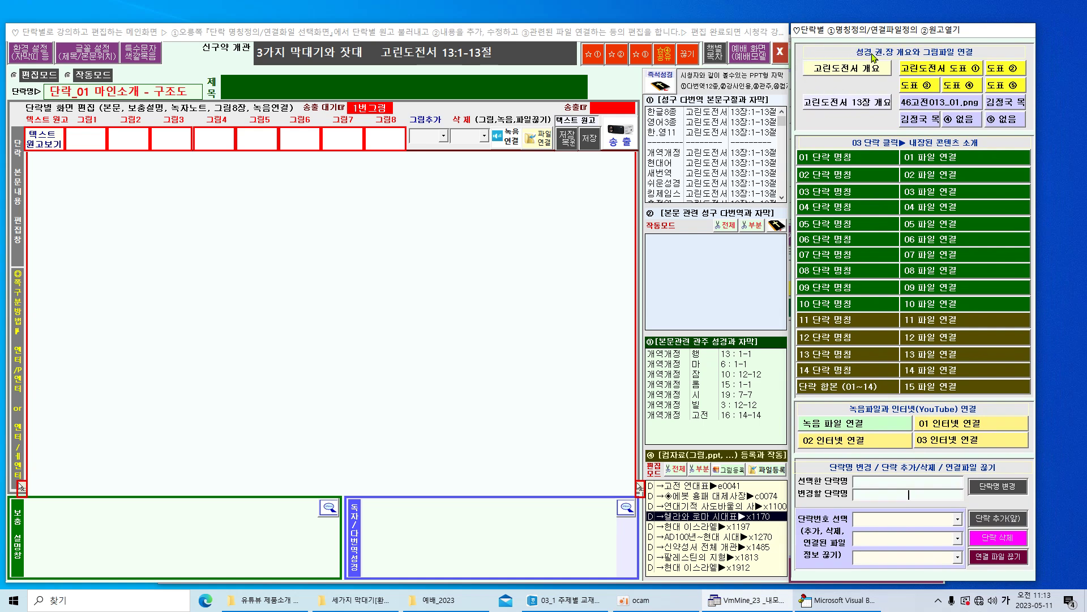
pyautogui.click(846, 68)
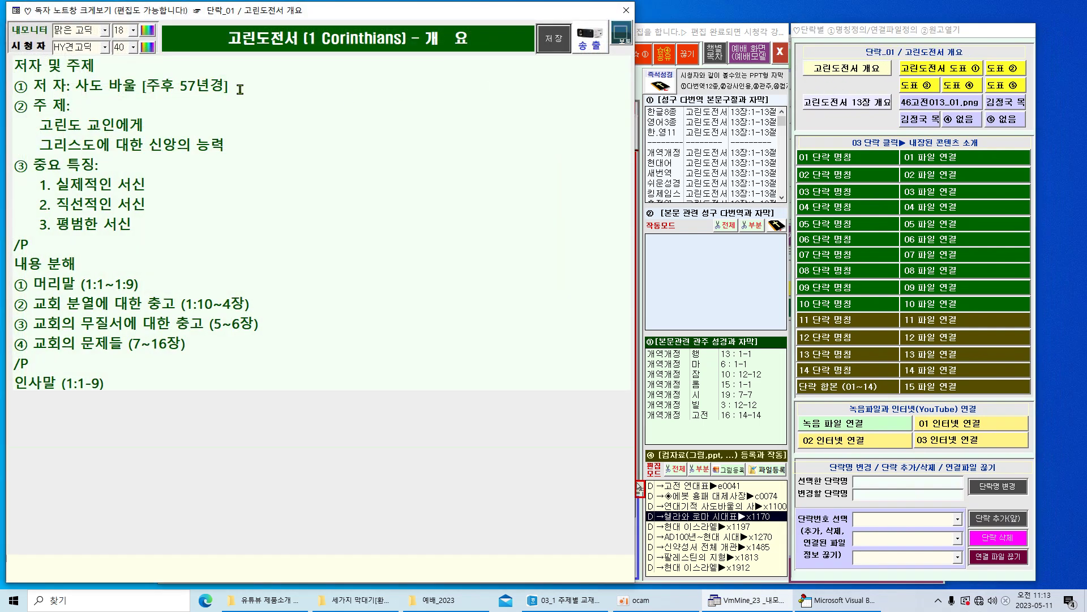
pyautogui.scroll(-11, 611, 321)
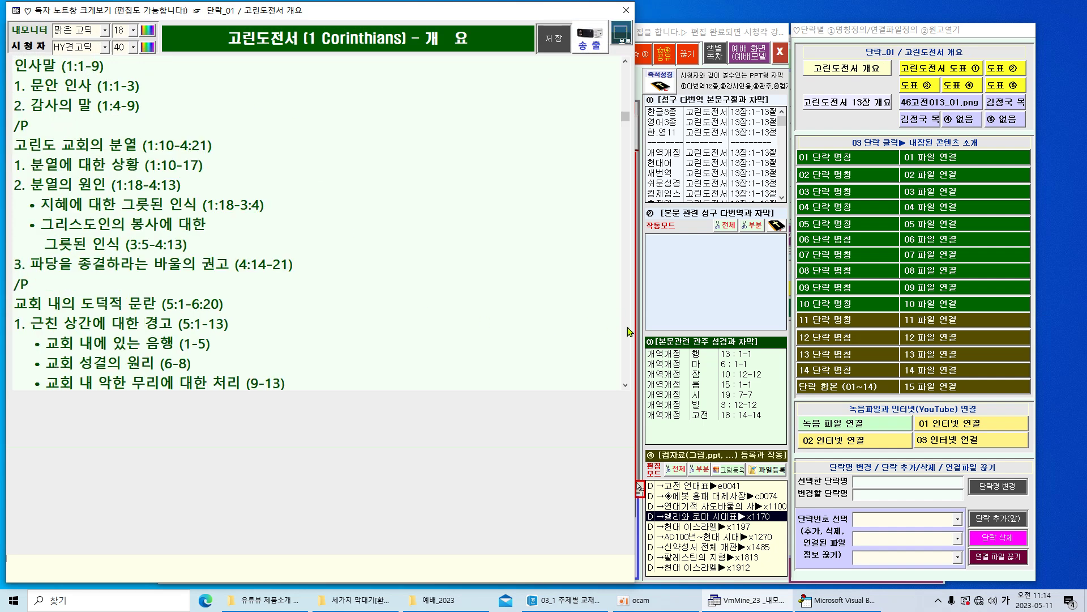
pyautogui.click(626, 12)
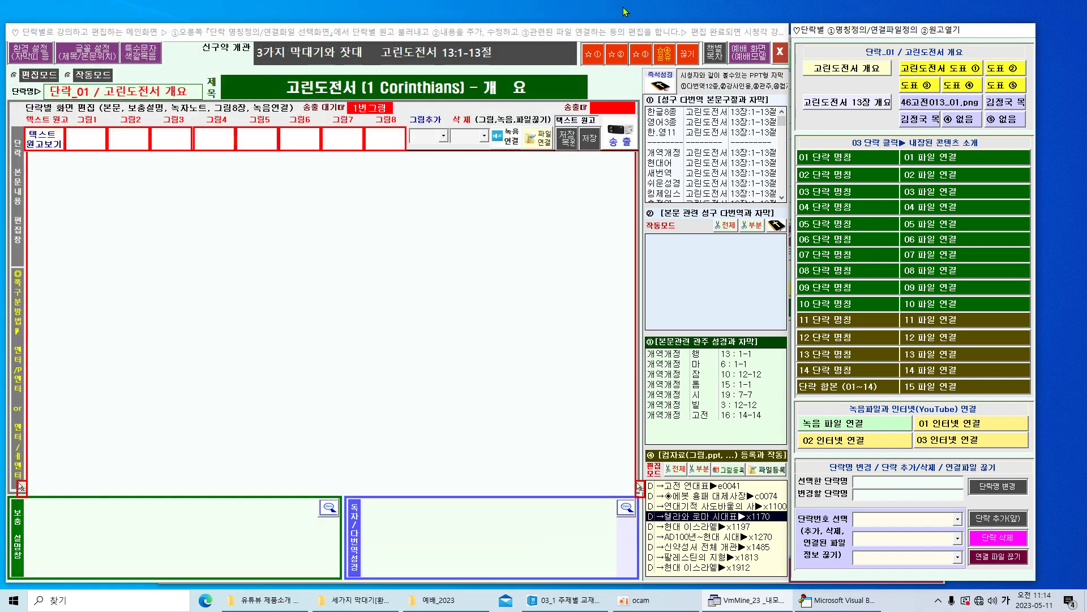
# - View the 고린도전서 13장 chapter overview text and close its window
pyautogui.click(847, 104)
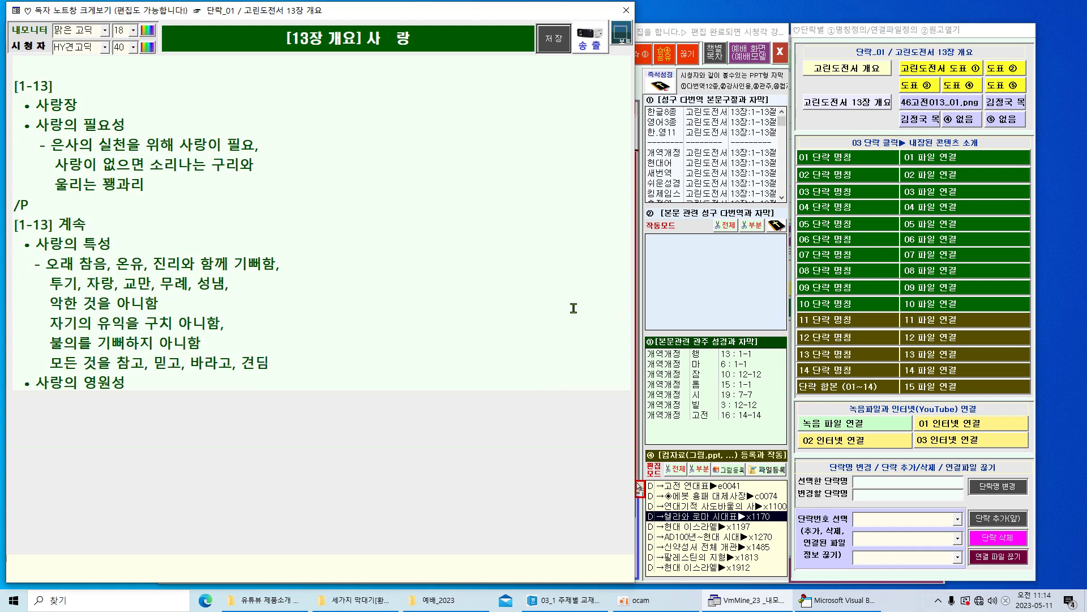
pyautogui.scroll(-5, 565, 296)
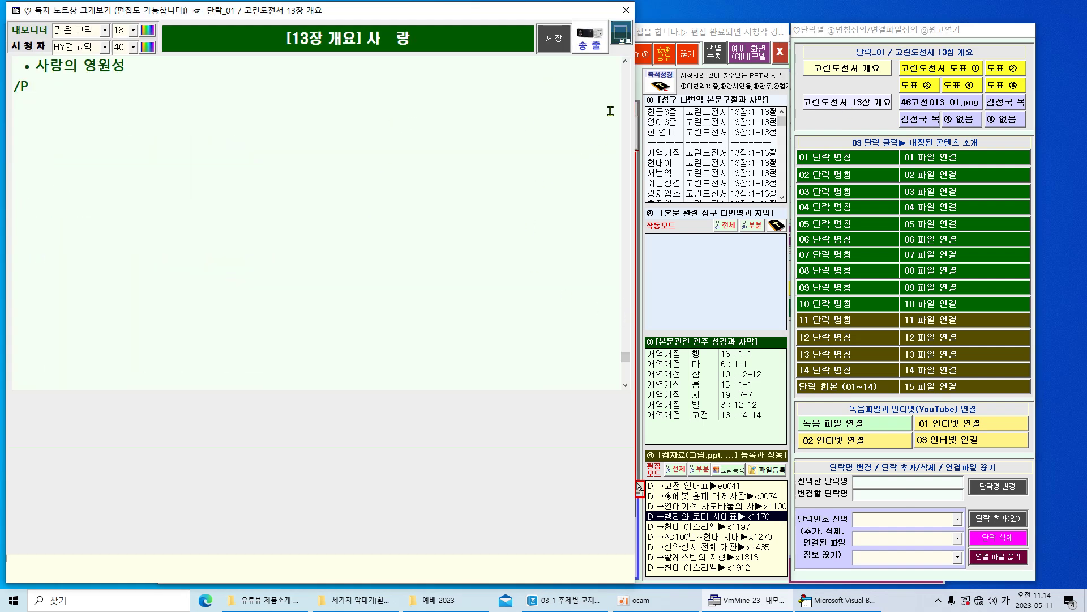
pyautogui.click(626, 87)
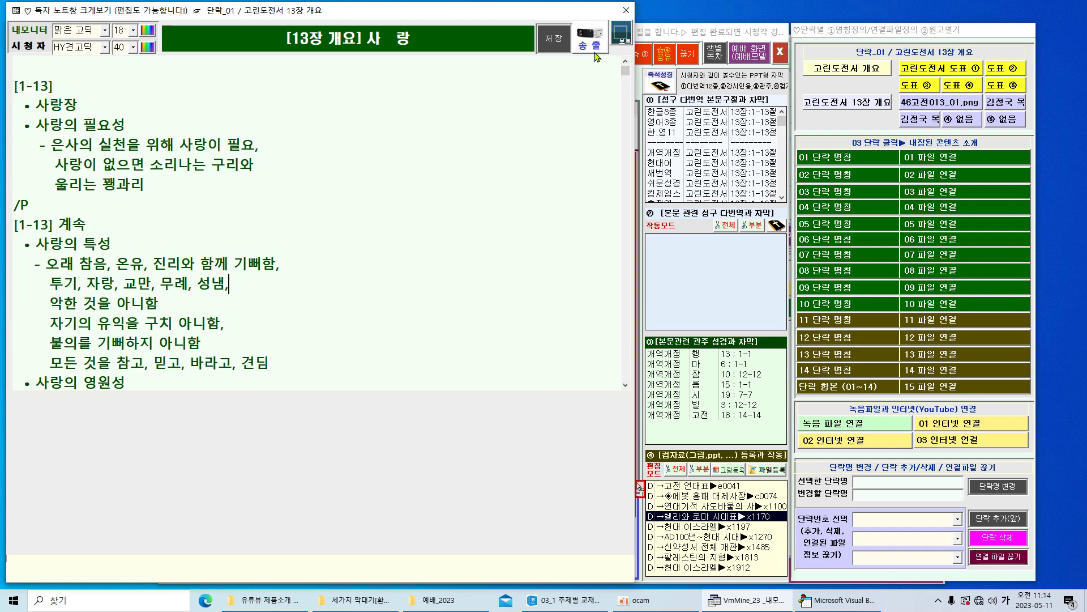
pyautogui.click(625, 11)
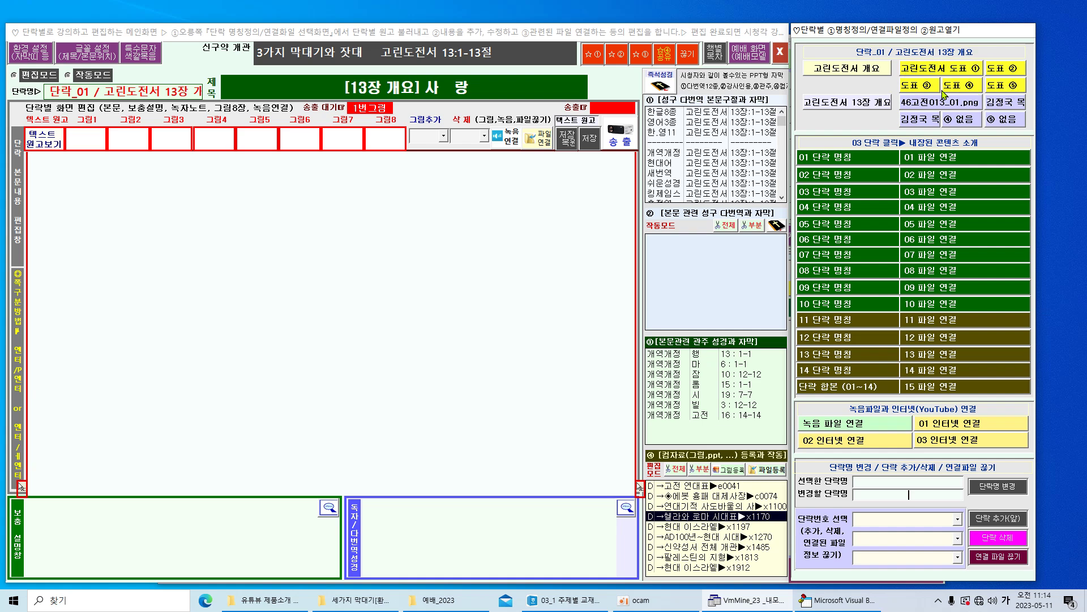
# - Browse the 고린도전서 book overview charts up to 도표 ⑤ and close the chart window
pyautogui.click(930, 72)
pyautogui.click(1010, 67)
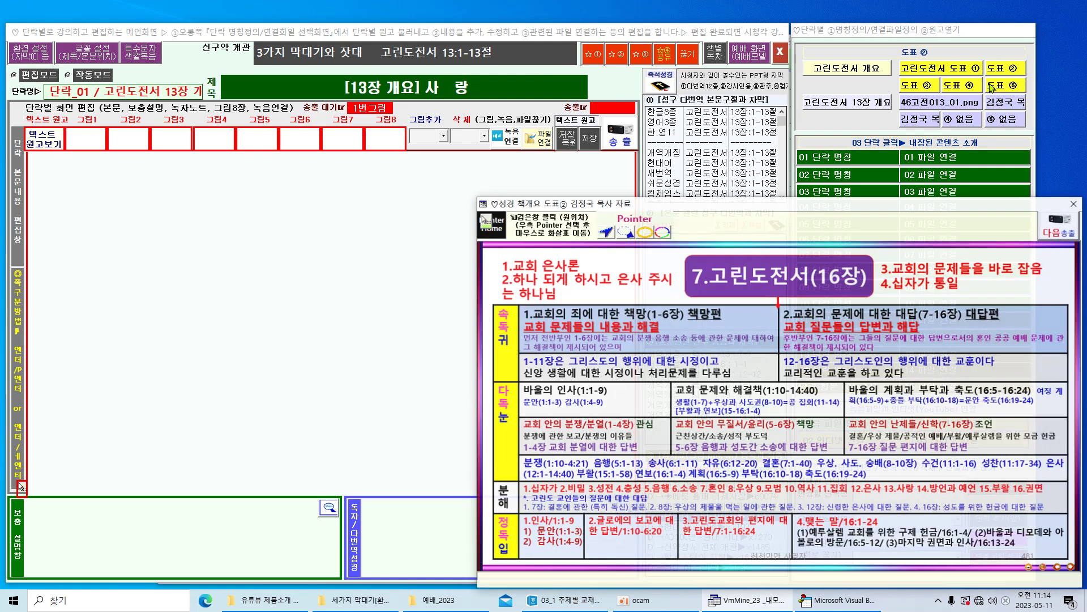
pyautogui.click(954, 86)
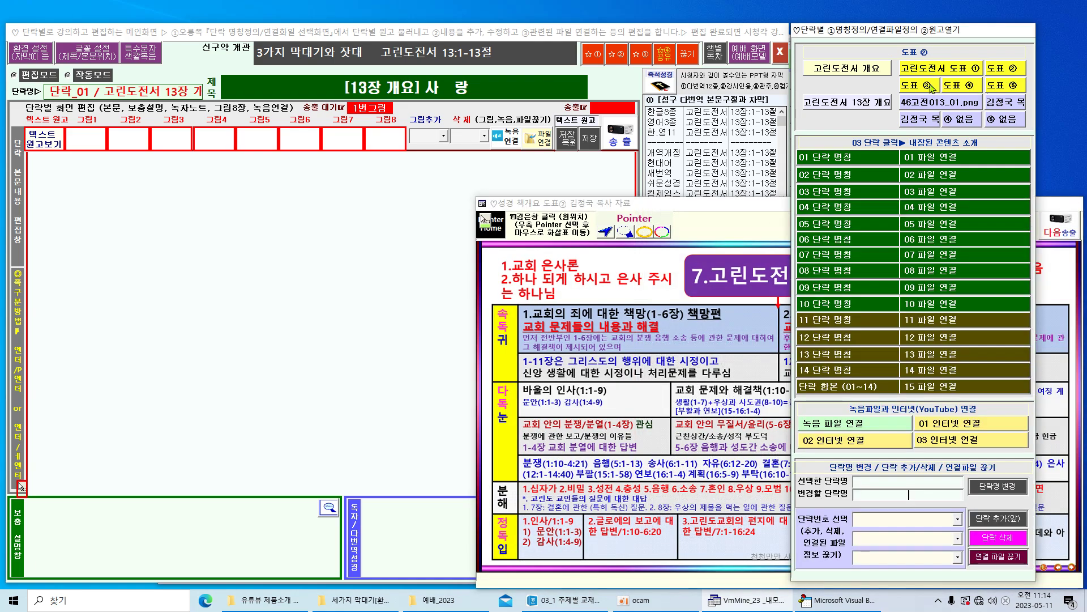
pyautogui.click(1003, 89)
pyautogui.click(1075, 204)
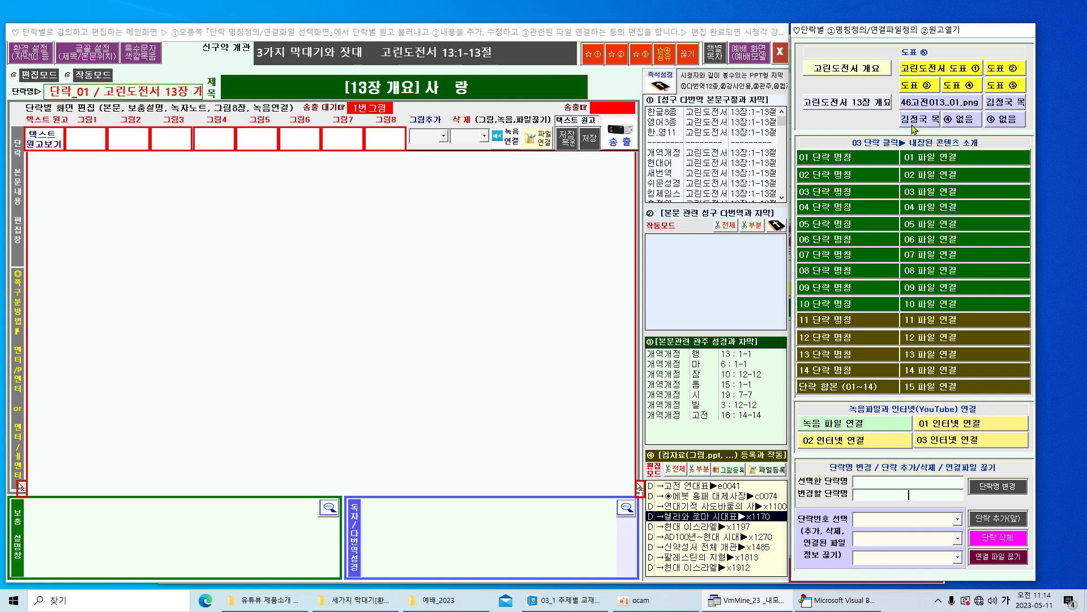
# - For 장 개요 도표 ①, view image 0501 (내용1) from the 46고전 folder in u22, closing the image and folder
pyautogui.click(929, 102)
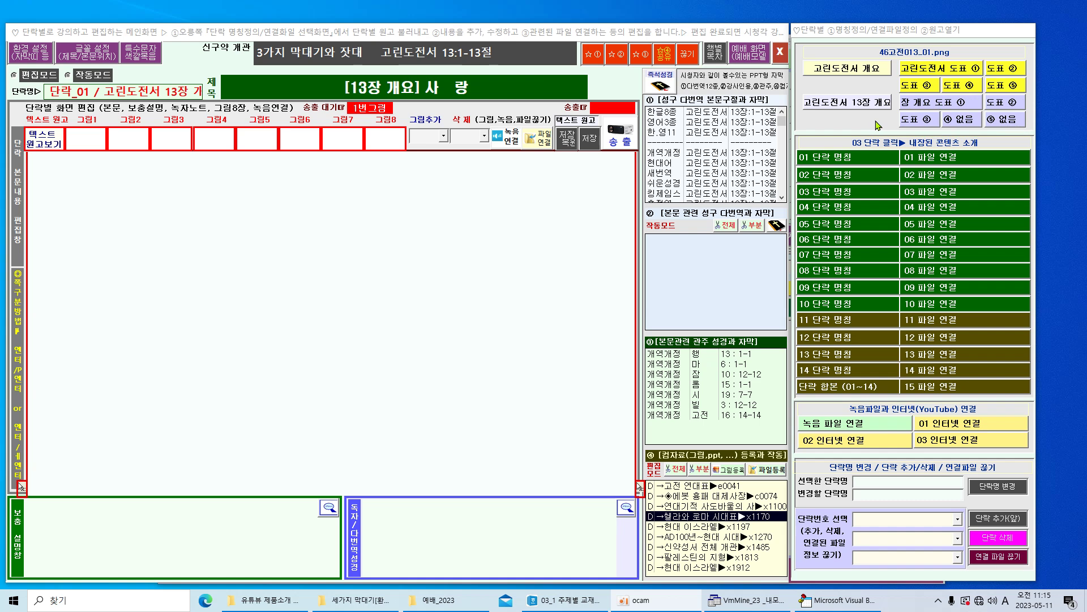
pyautogui.click(915, 109)
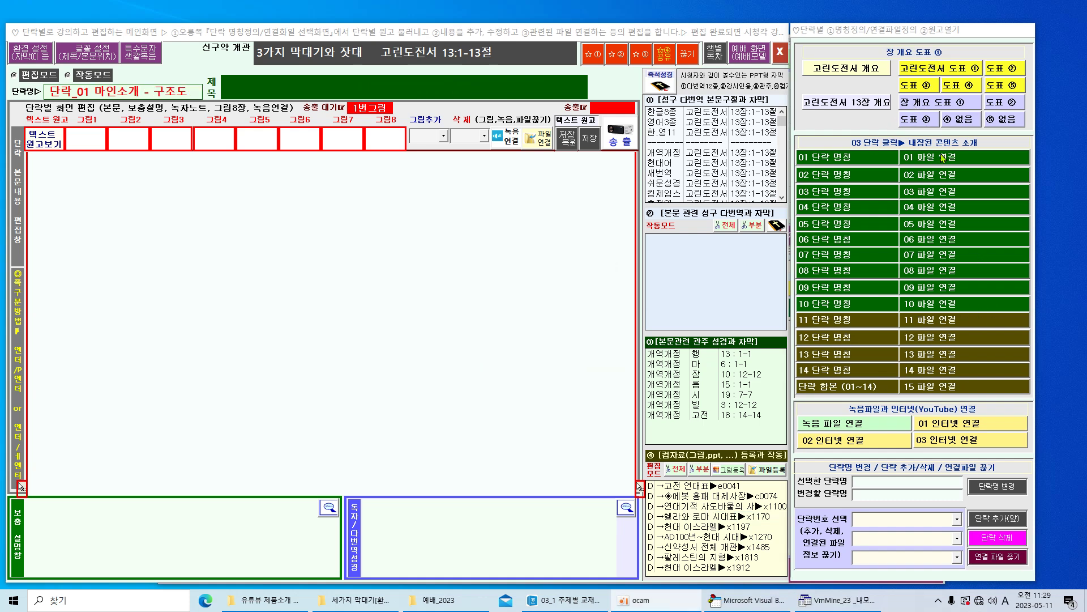
pyautogui.click(937, 107)
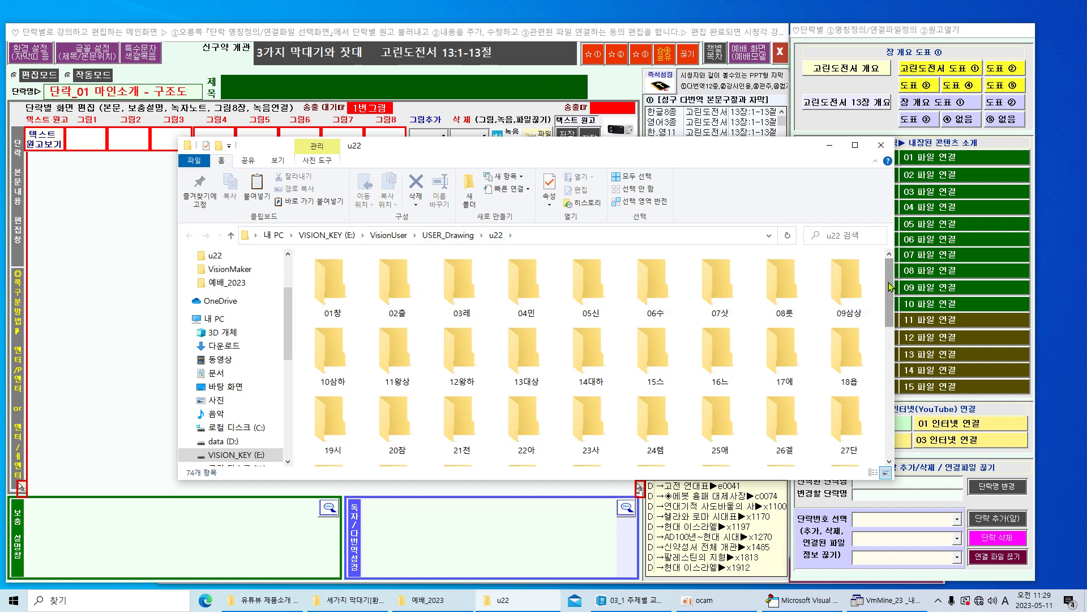
pyautogui.moveTo(892, 287); pyautogui.dragTo(893, 398)
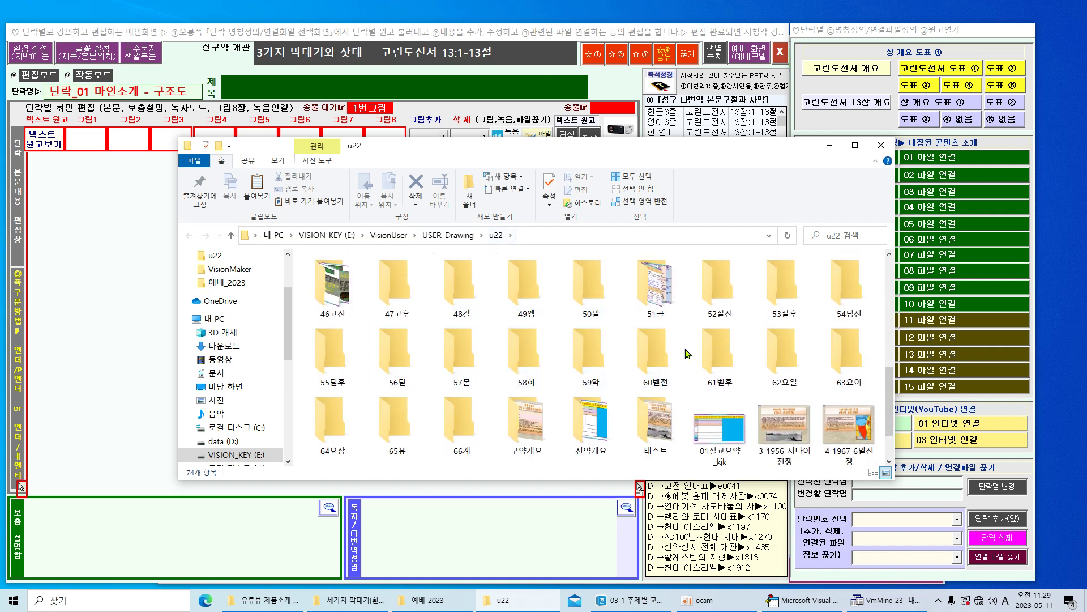
pyautogui.scroll(2, 879, 382)
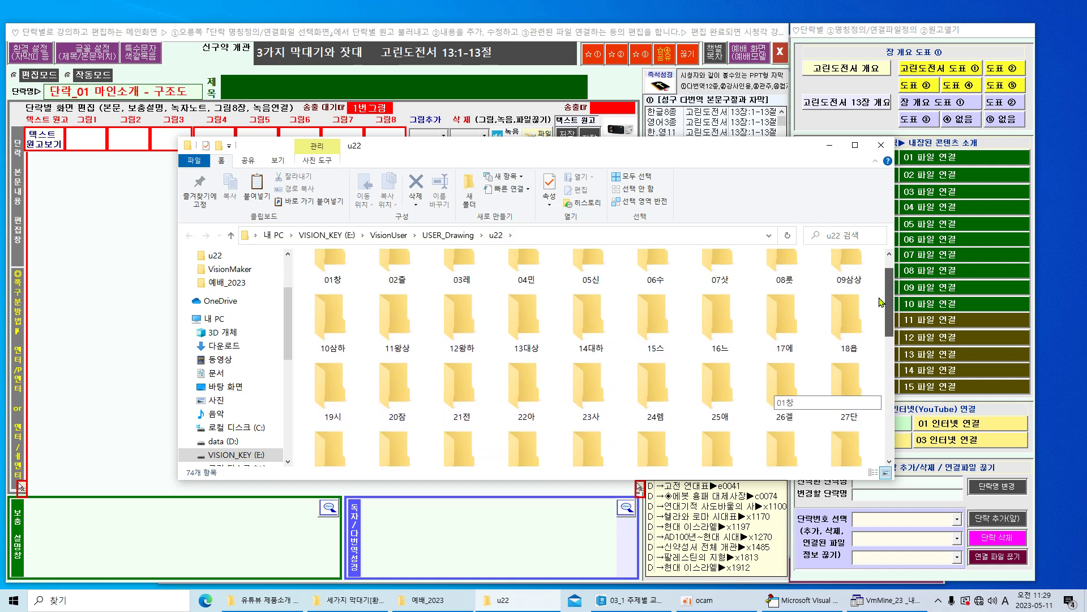
pyautogui.scroll(-2, 879, 381)
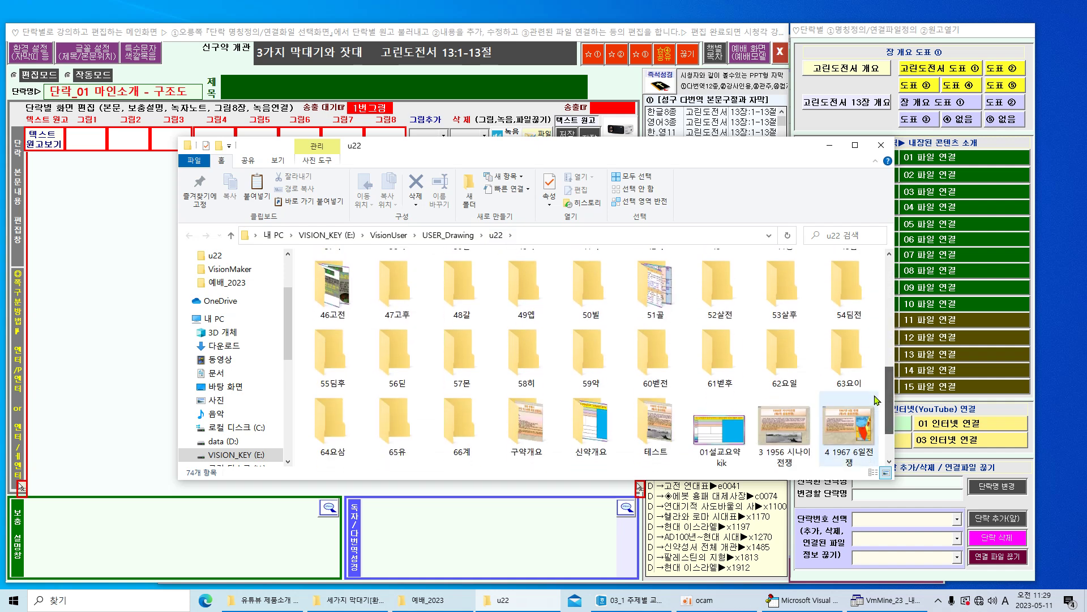
pyautogui.doubleClick(327, 295)
pyautogui.doubleClick(327, 295)
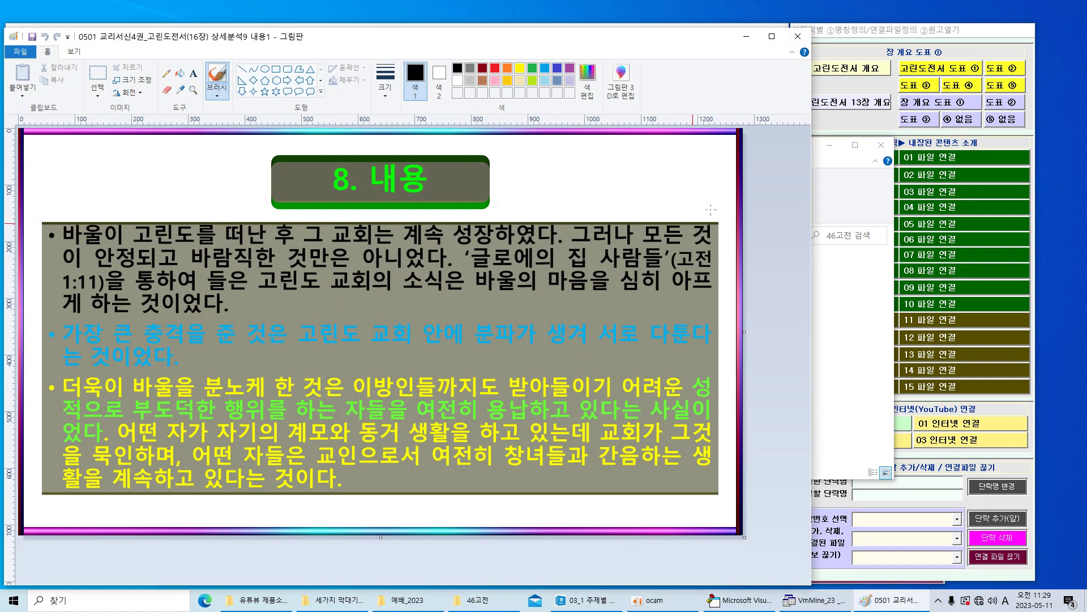
pyautogui.click(798, 35)
pyautogui.click(881, 145)
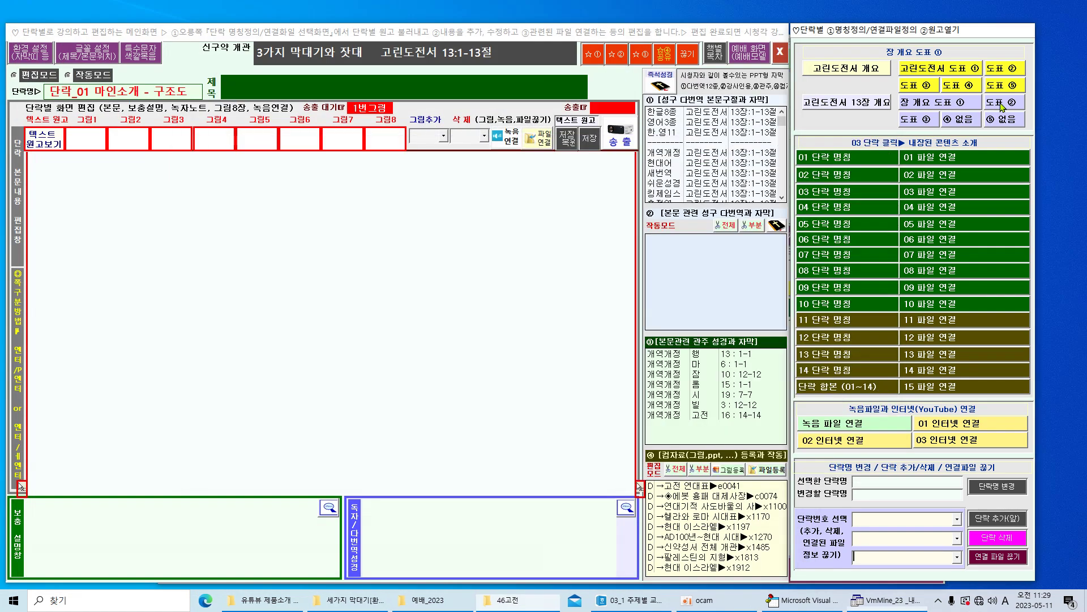
# - For chapter overview 도표 ②, view image 0502 (내용2) from the 46고전 folder, closing the image and folder
pyautogui.click(809, 181)
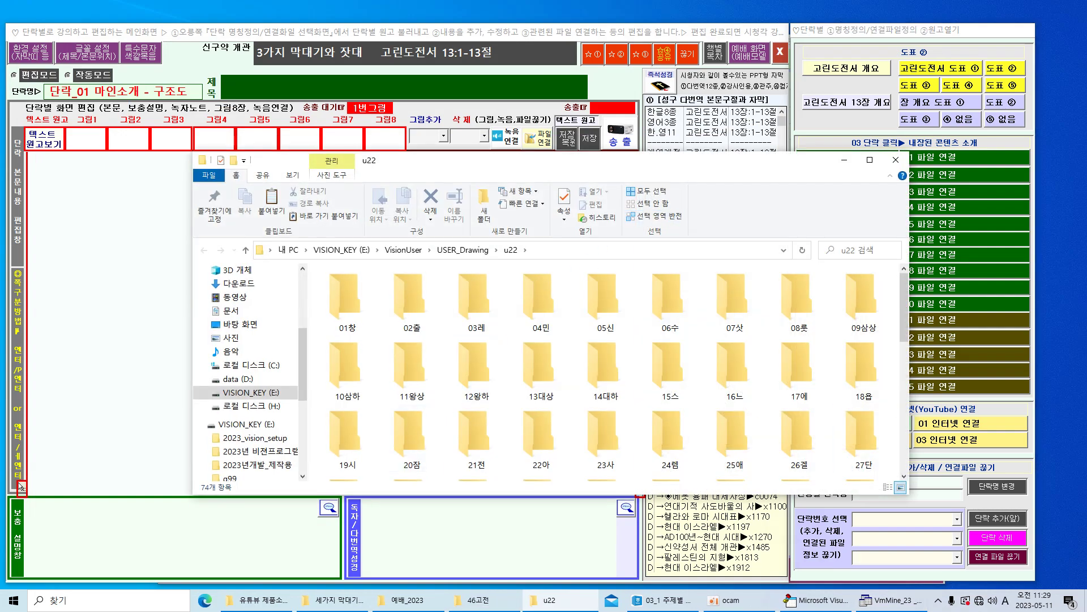
pyautogui.doubleClick(436, 326)
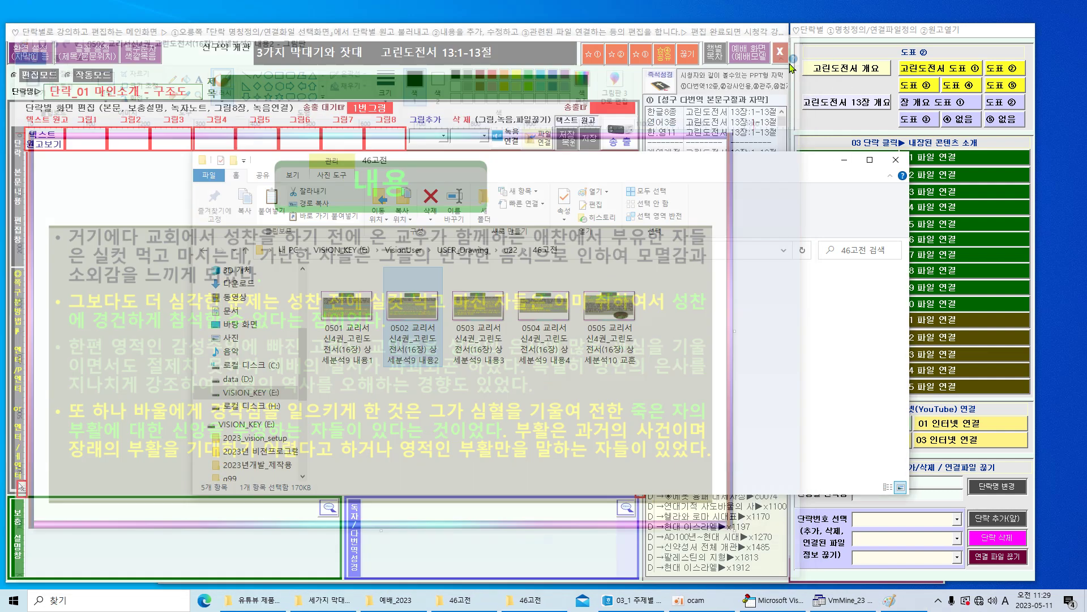
pyautogui.click(799, 36)
pyautogui.click(896, 161)
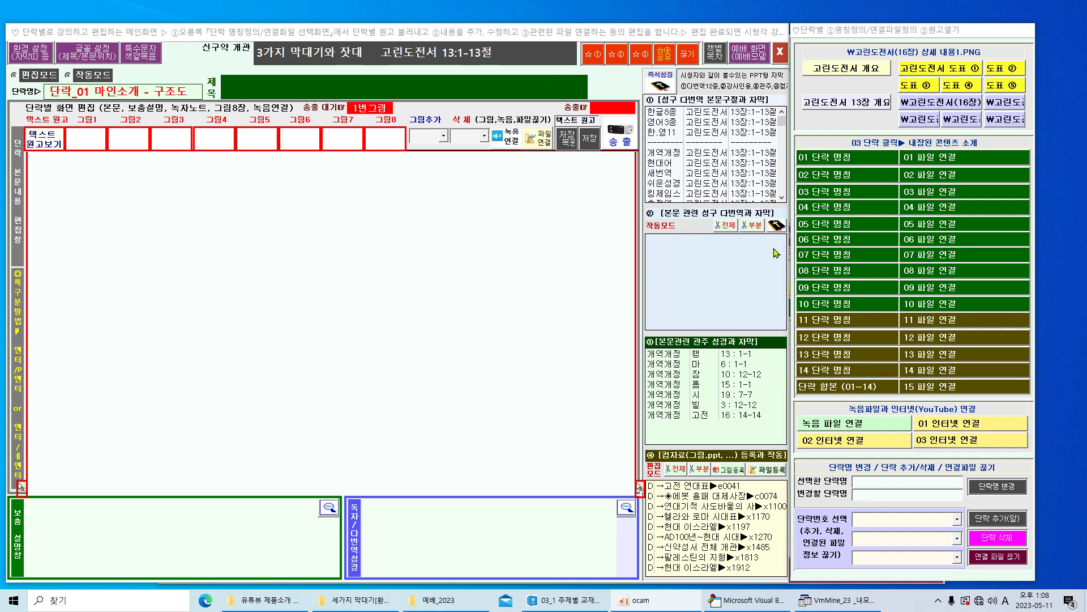
# - Insert 고린도전서 10:31 from the 개역 개정 New Testament into the sermon's related verse list
pyautogui.click(777, 225)
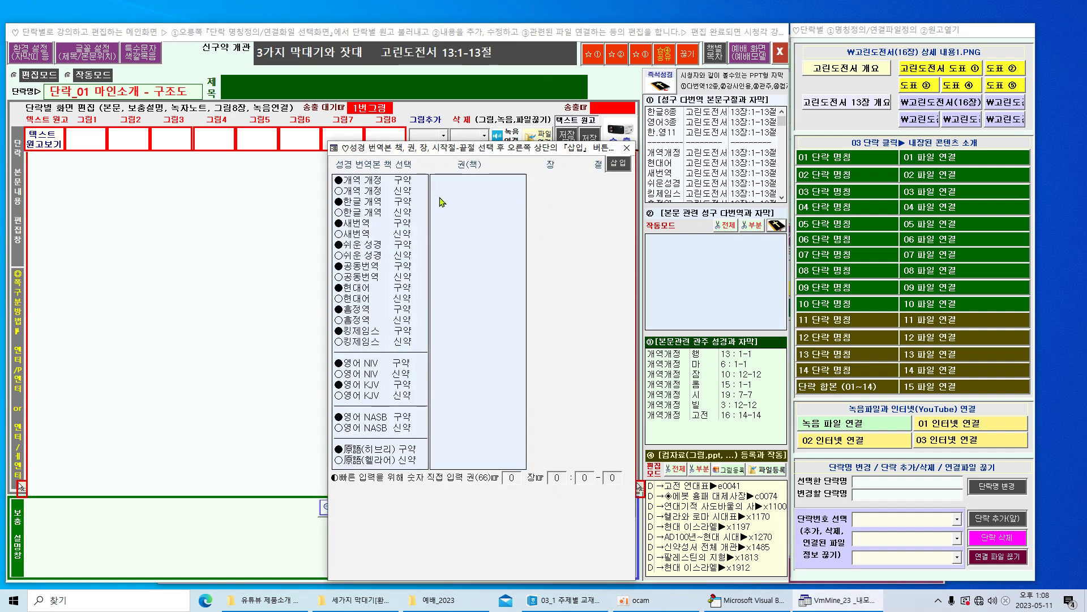
pyautogui.click(408, 191)
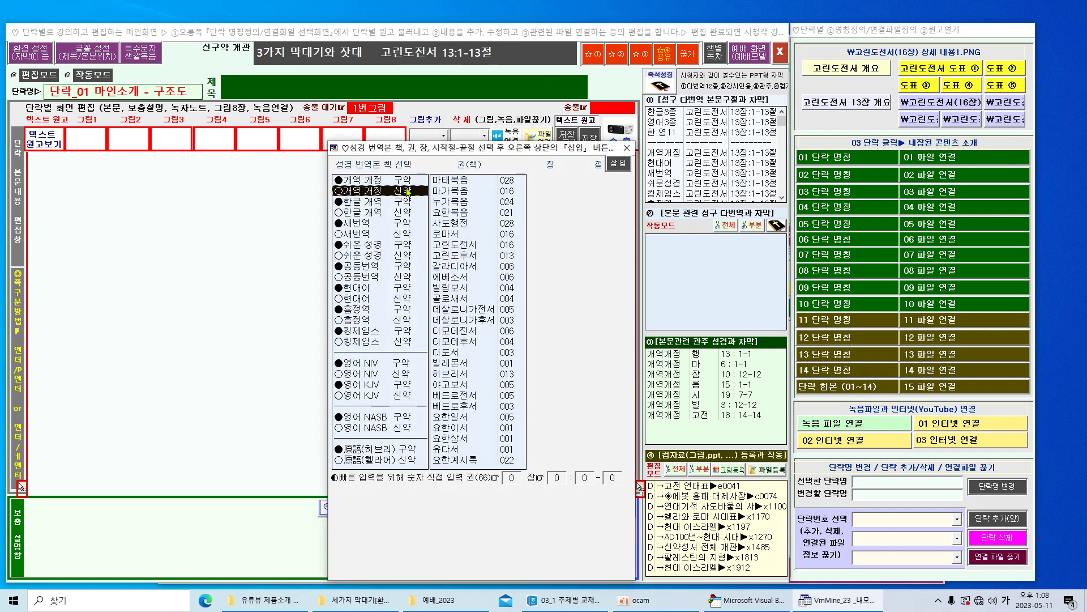
pyautogui.click(470, 249)
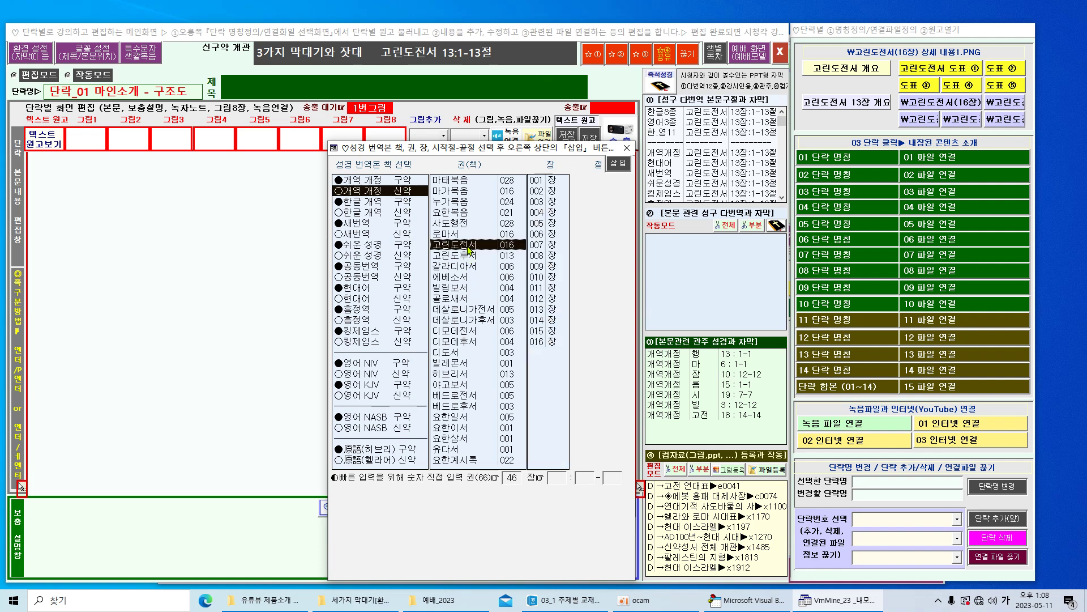
pyautogui.click(543, 278)
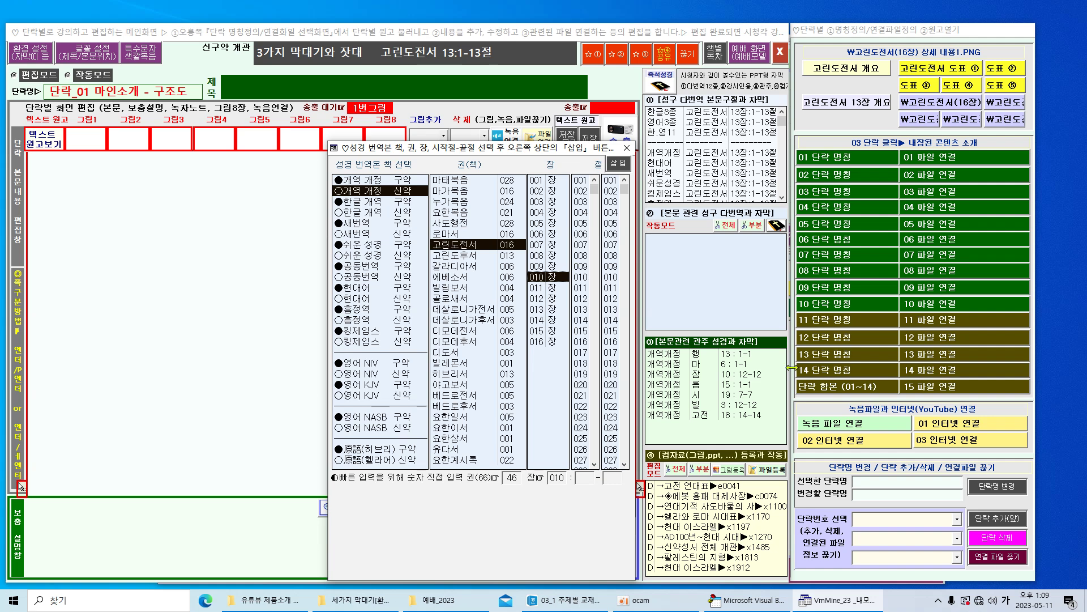
pyautogui.moveTo(594, 193); pyautogui.dragTo(591, 448)
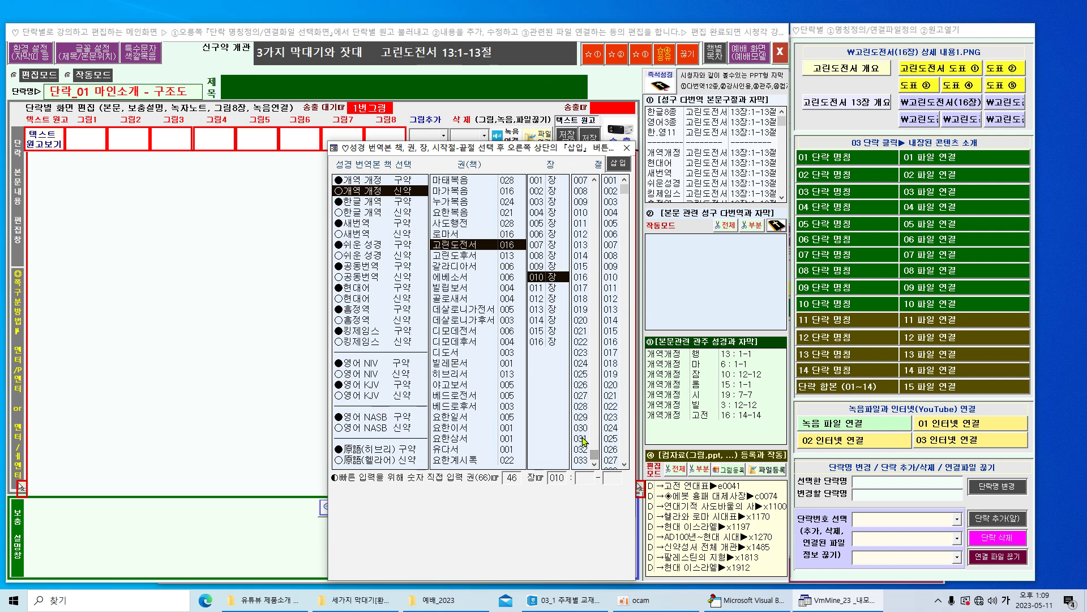
pyautogui.click(581, 439)
pyautogui.click(612, 460)
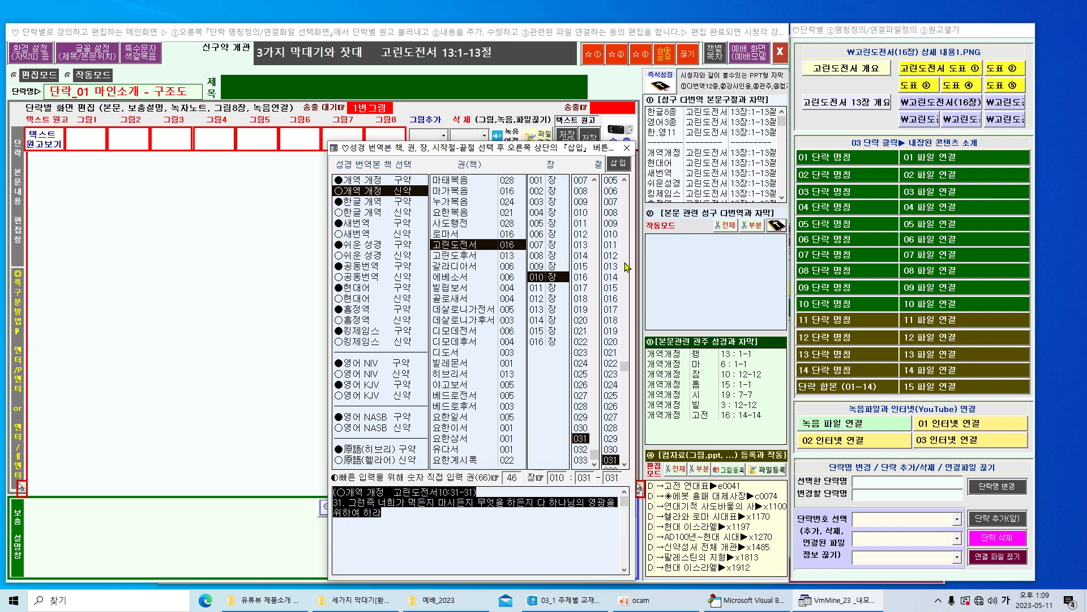
pyautogui.click(619, 163)
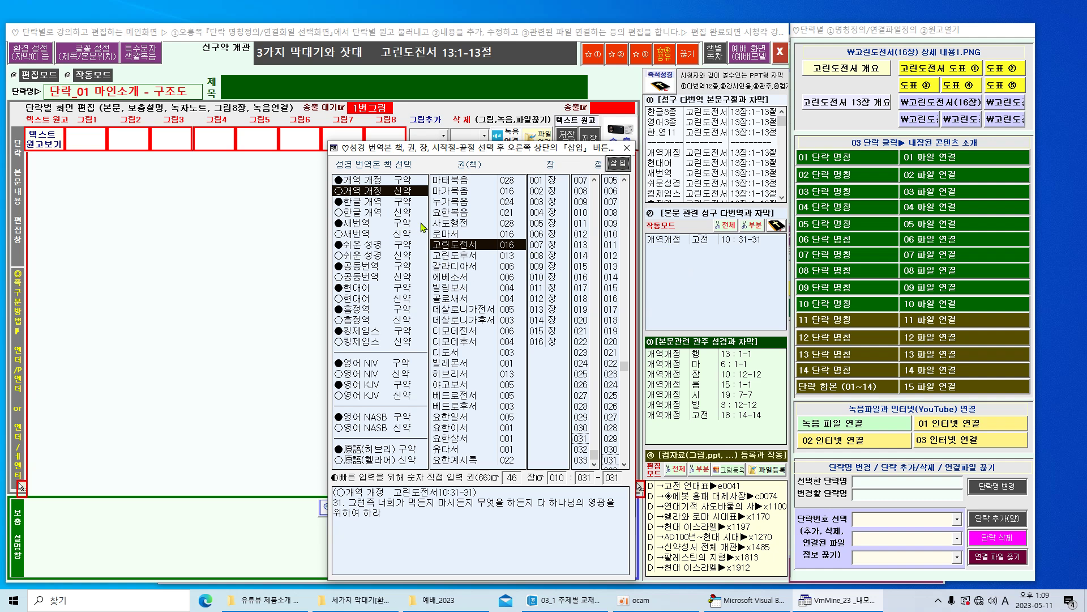
# - Add 야고보서 5:13-20 from 새번역 and Romans 5:3-5 from the Greek original, closing the verse selection window
pyautogui.click(404, 235)
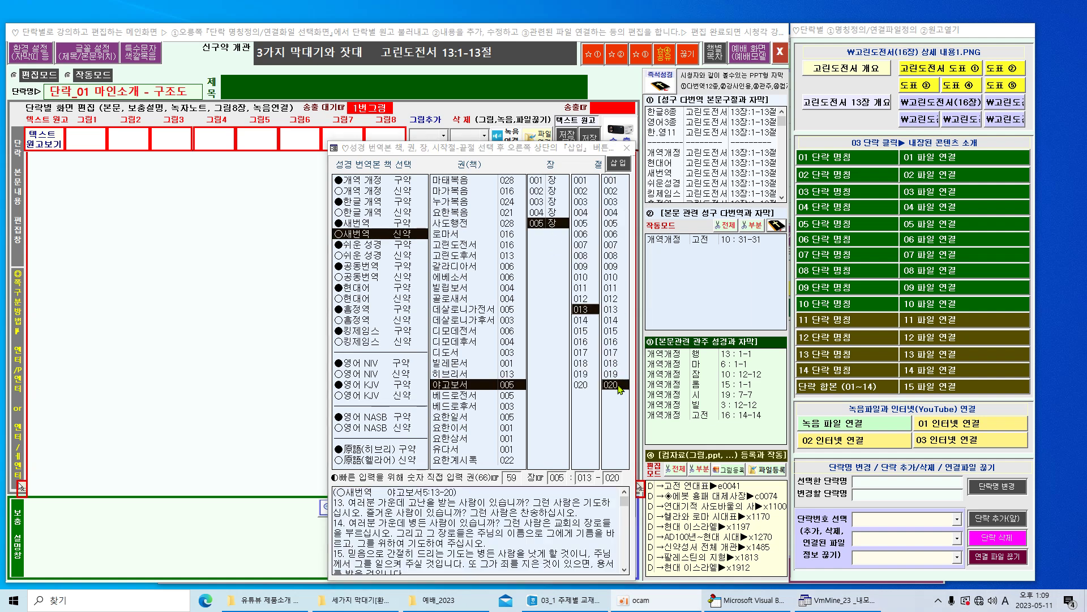
pyautogui.click(618, 165)
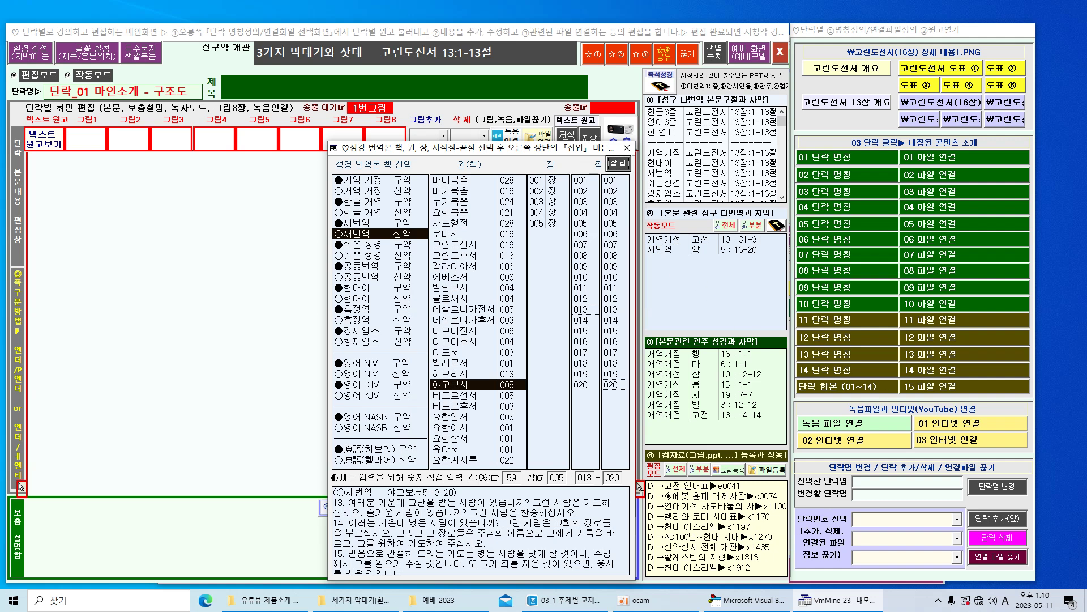
pyautogui.click(374, 459)
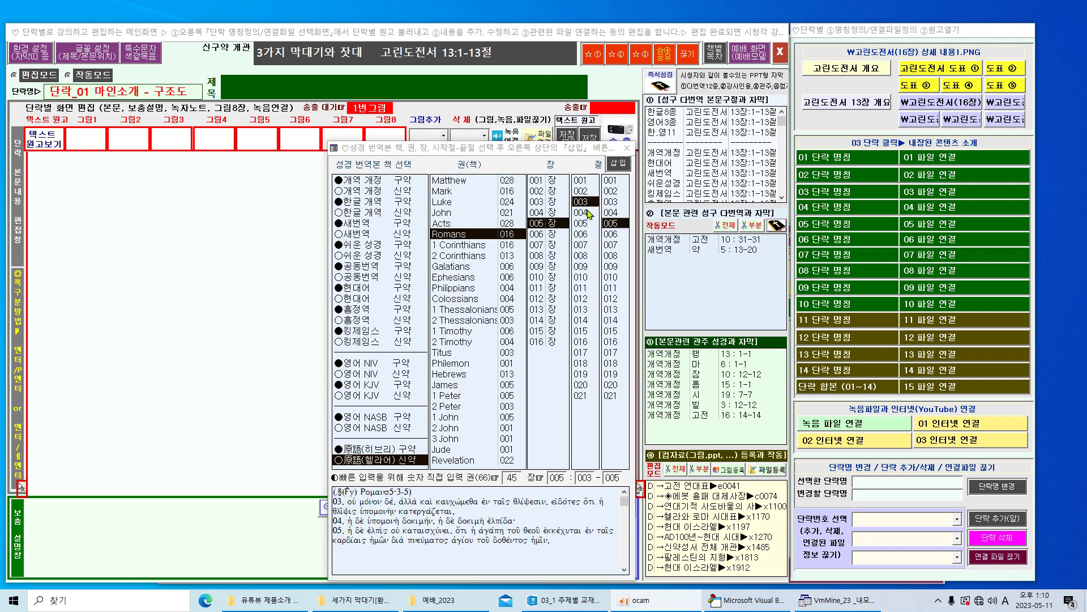
pyautogui.click(617, 164)
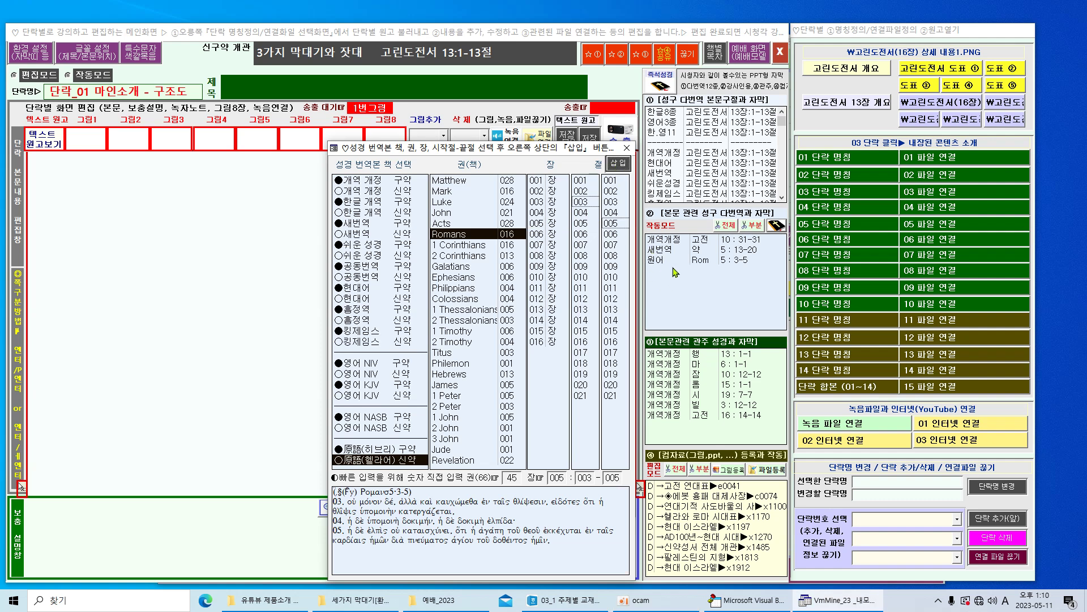
pyautogui.click(627, 148)
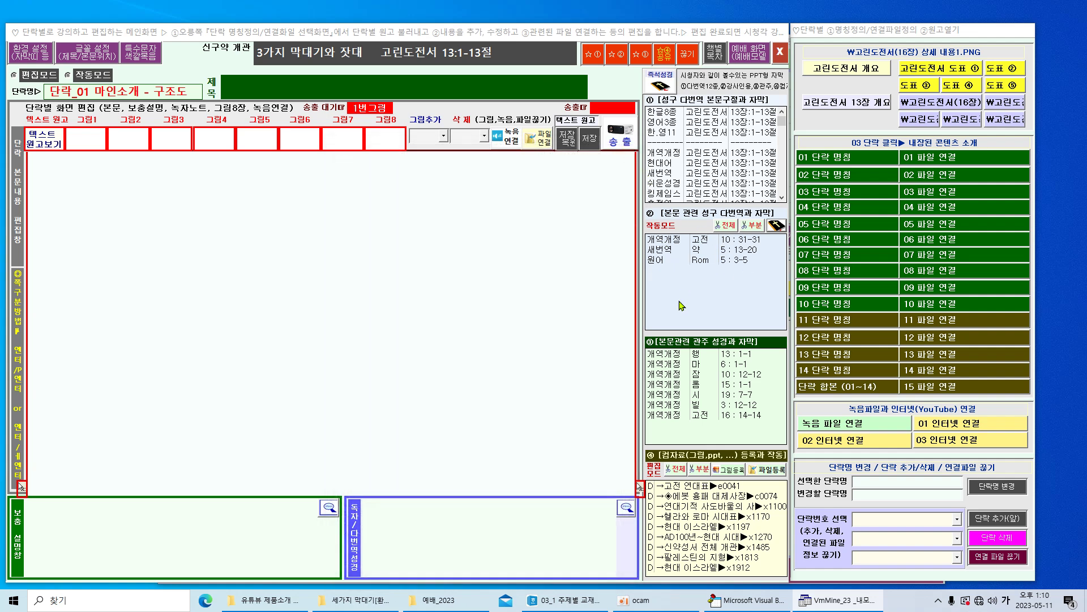
# - Preview the Greek Romans 5:3-5 verses as subtitle slides with the open-Bible background, closing the subtitle window
pyautogui.click(656, 260)
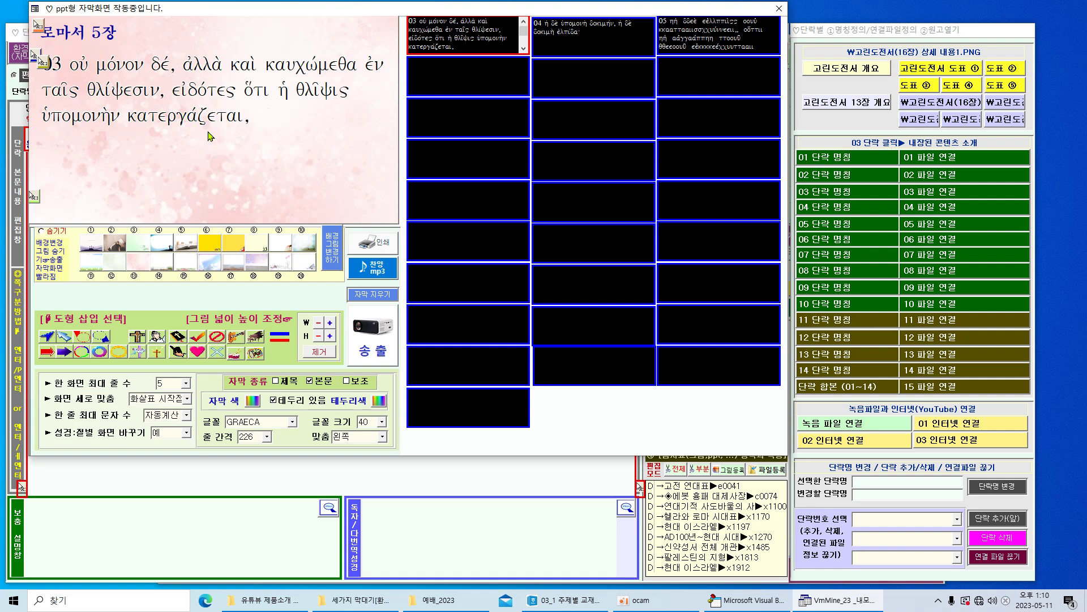
pyautogui.click(287, 249)
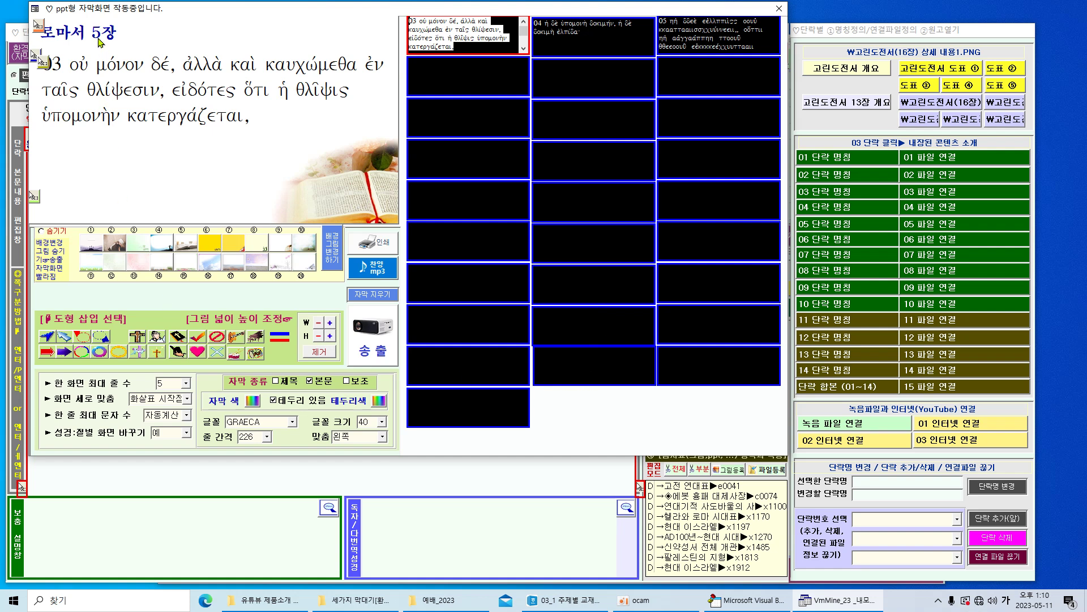
pyautogui.moveTo(235, 14); pyautogui.dragTo(241, 46)
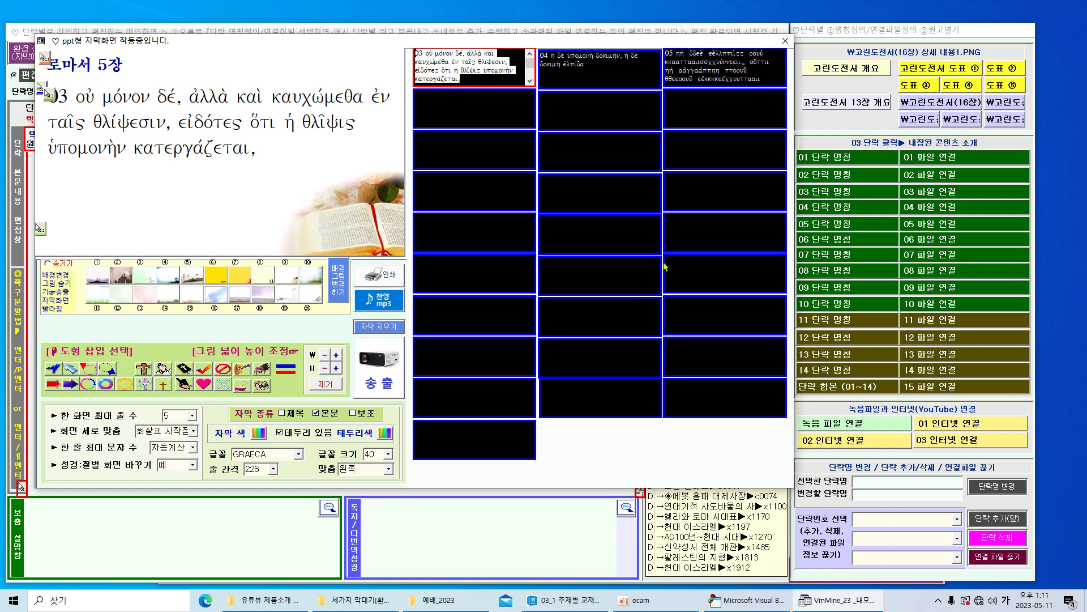
pyautogui.click(785, 41)
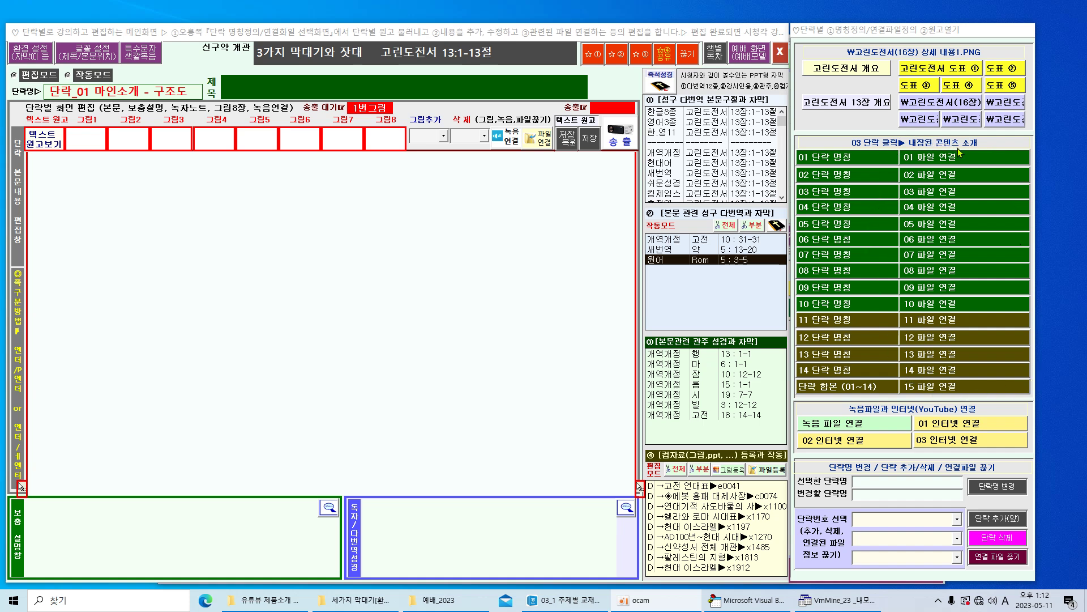
# - Link the presentation 성경에 대하여 from the 예배_파워포인트 folder to the 01 file slot and close the presentation
pyautogui.click(944, 159)
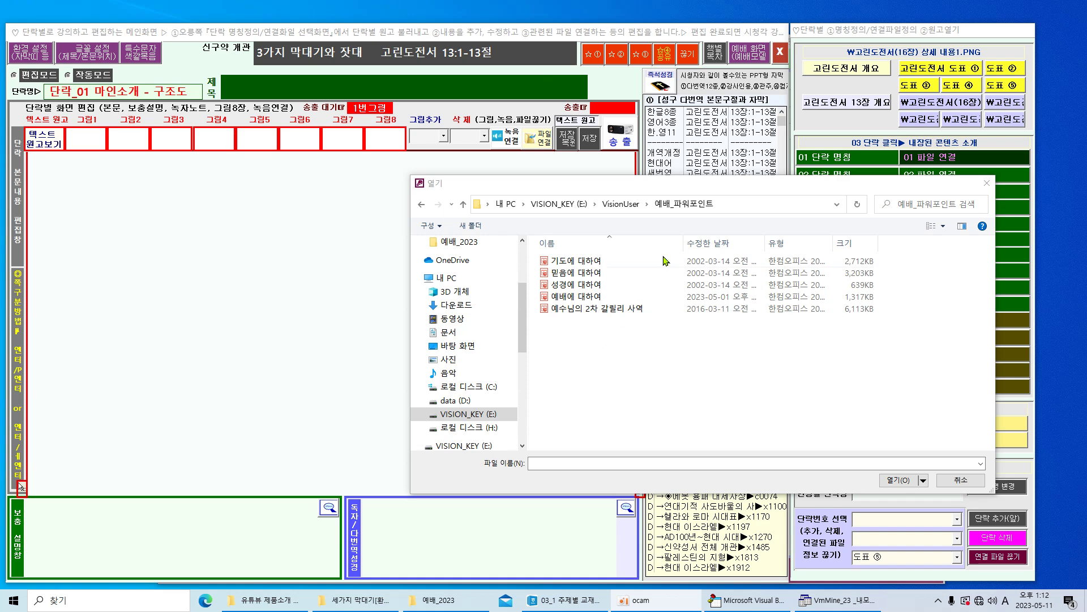
pyautogui.moveTo(710, 187); pyautogui.dragTo(526, 129)
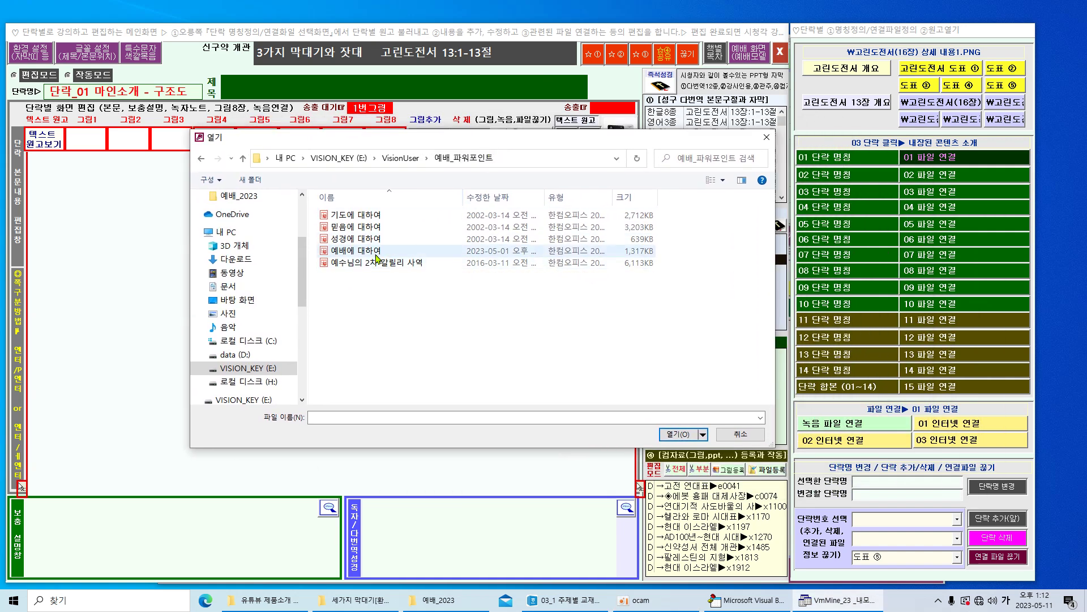
pyautogui.doubleClick(369, 240)
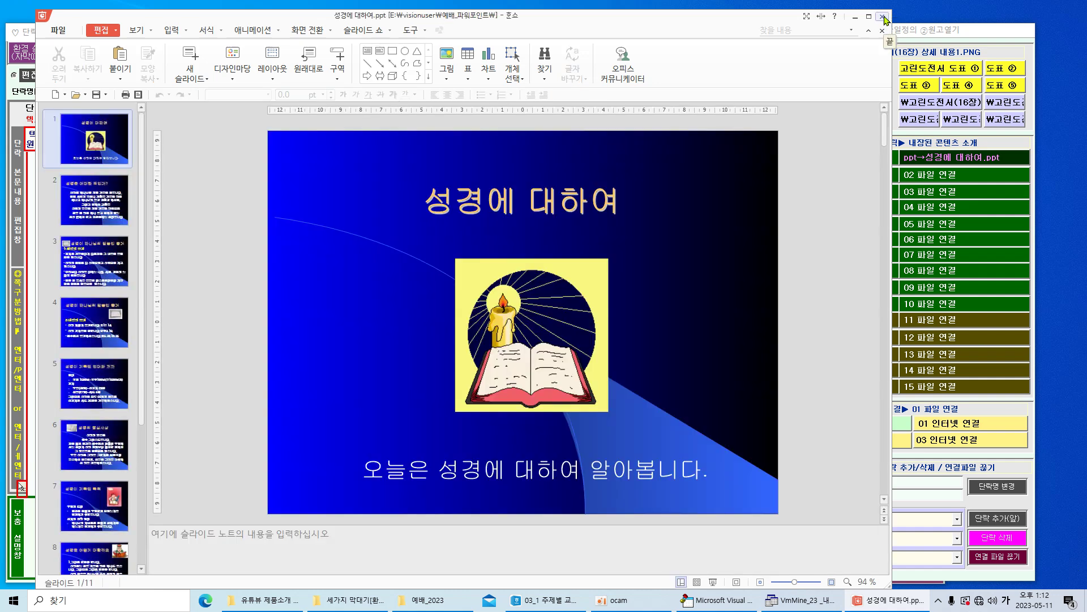
pyautogui.click(884, 20)
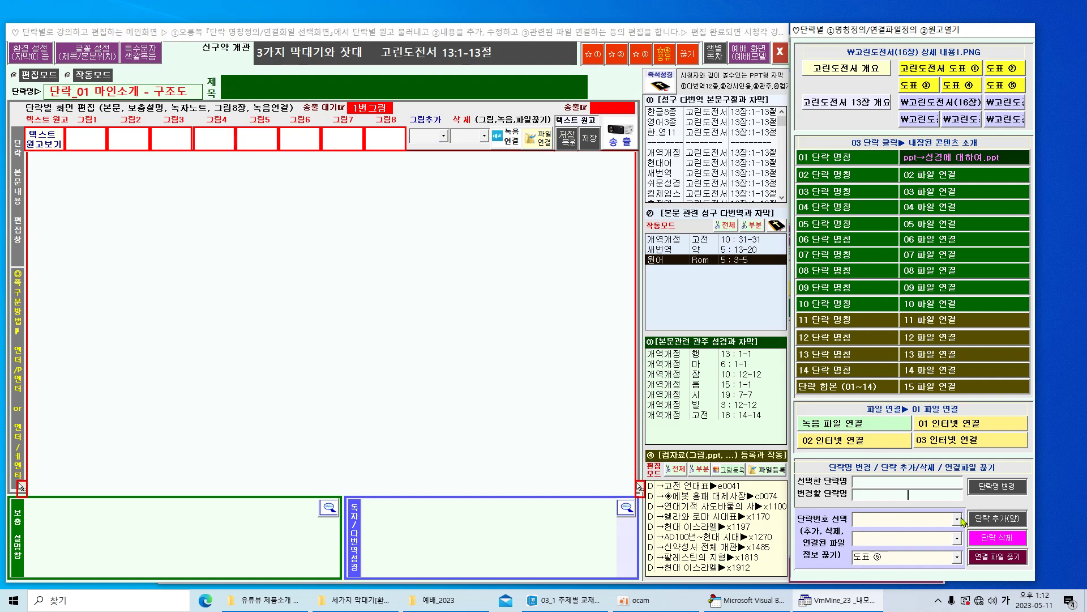
# - Link mp31corinthia011.mp3 as the recording file and 찬송가 메들리-1 from 예배_찬양음원 to the 02 file slot
pyautogui.click(823, 429)
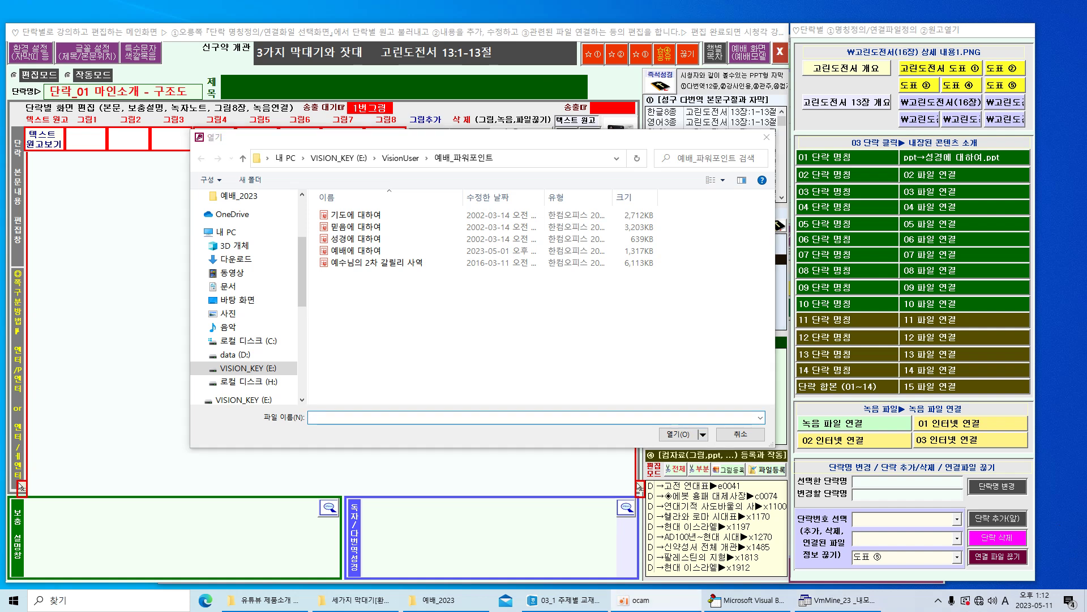
pyautogui.doubleClick(369, 334)
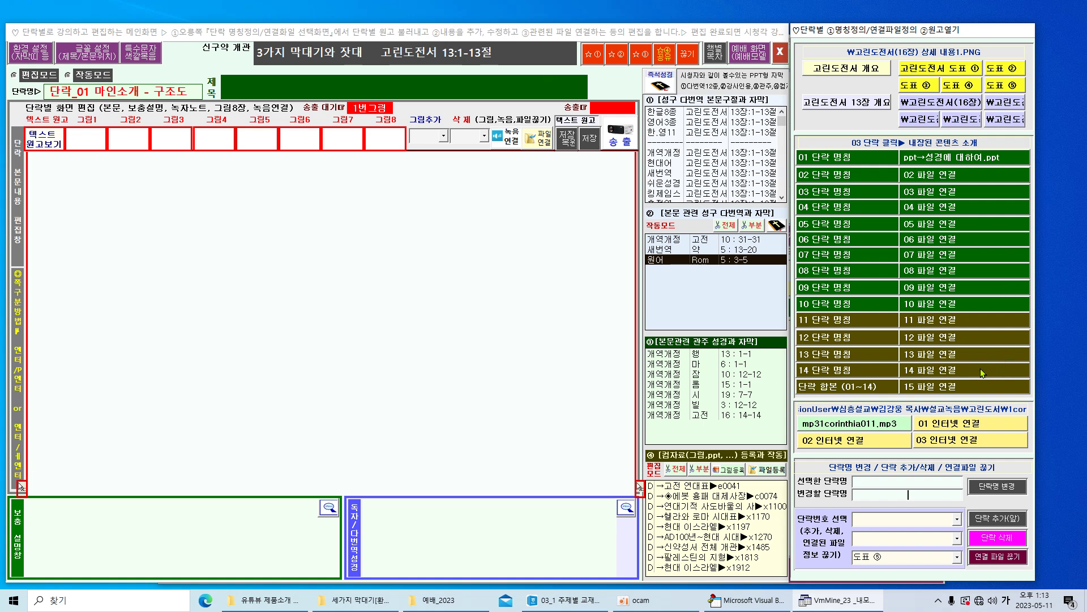
pyautogui.click(943, 176)
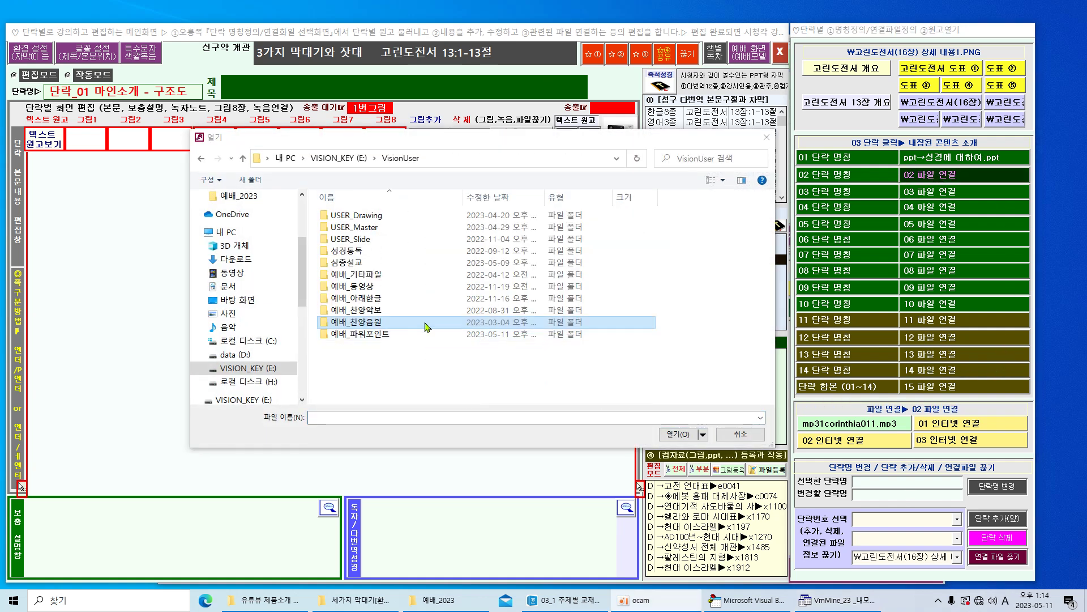
pyautogui.doubleClick(363, 324)
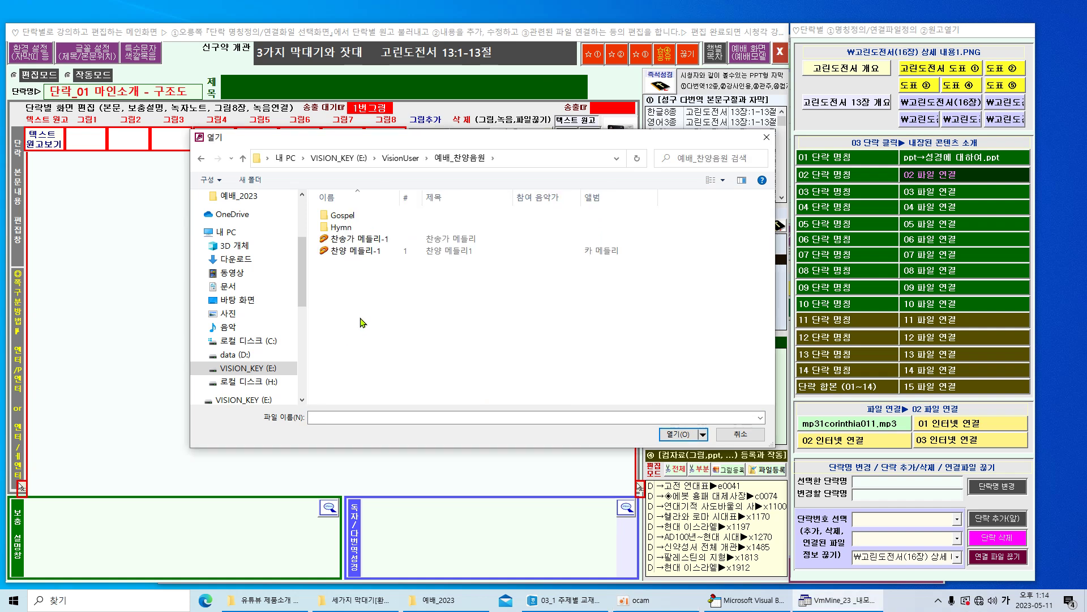
pyautogui.click(369, 240)
pyautogui.doubleClick(368, 240)
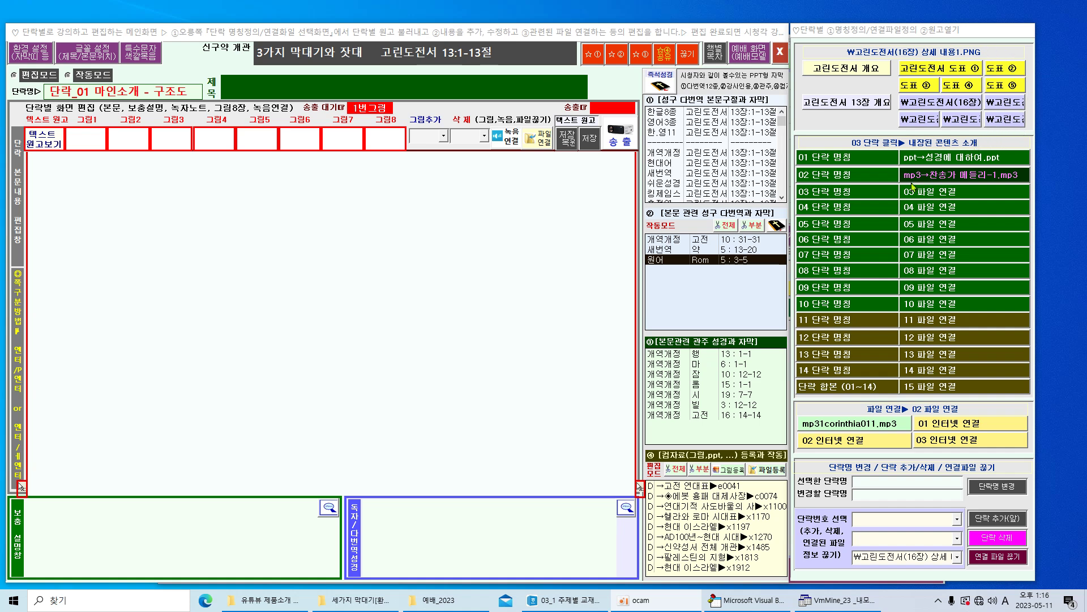
# - View the sermon 3가지 막대기와 잣대 through the 고린도전서 expository contents list, closing the sermon and the list
pyautogui.click(780, 52)
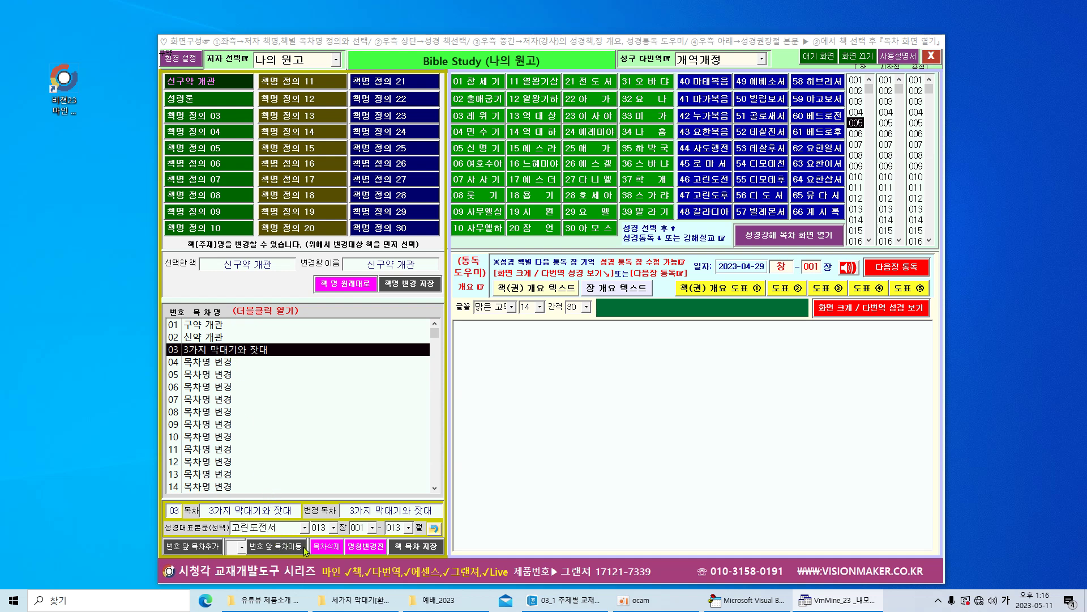
pyautogui.click(714, 181)
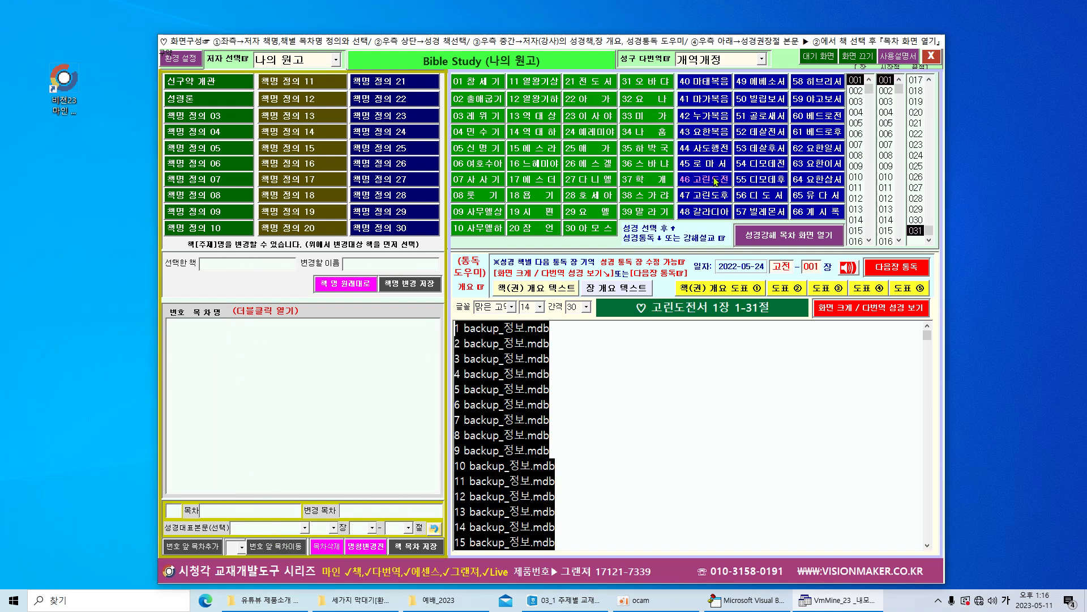
pyautogui.click(795, 236)
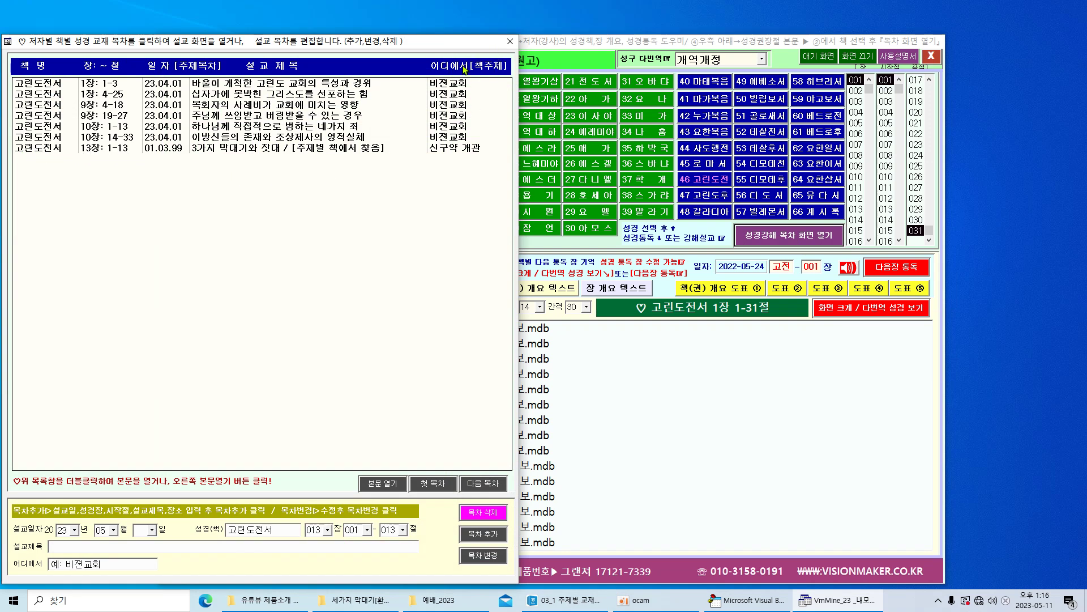
pyautogui.moveTo(407, 47); pyautogui.dragTo(742, 101)
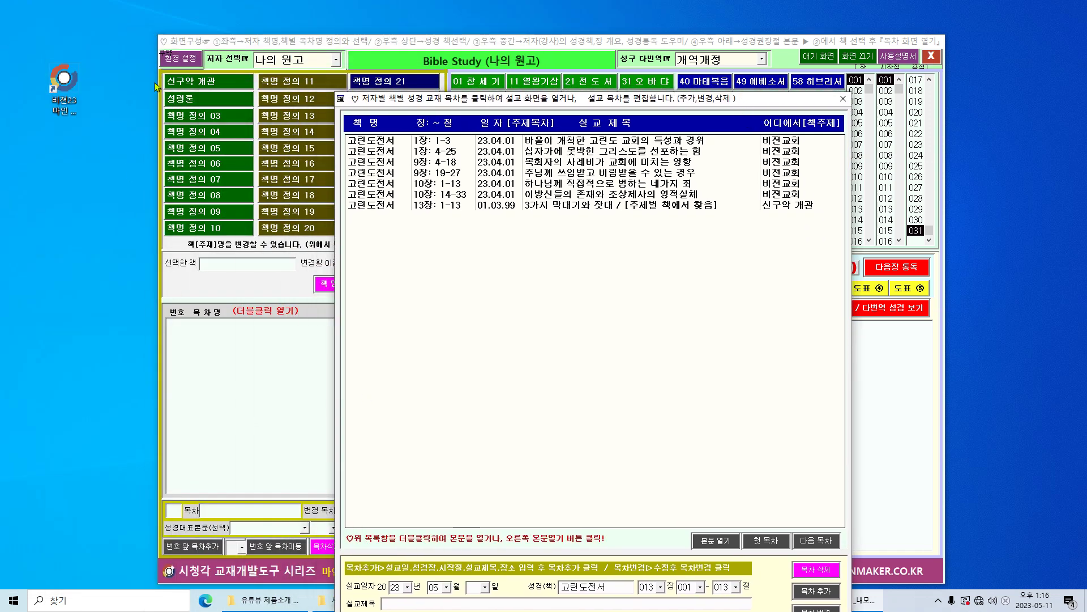
pyautogui.moveTo(586, 104); pyautogui.dragTo(311, 64)
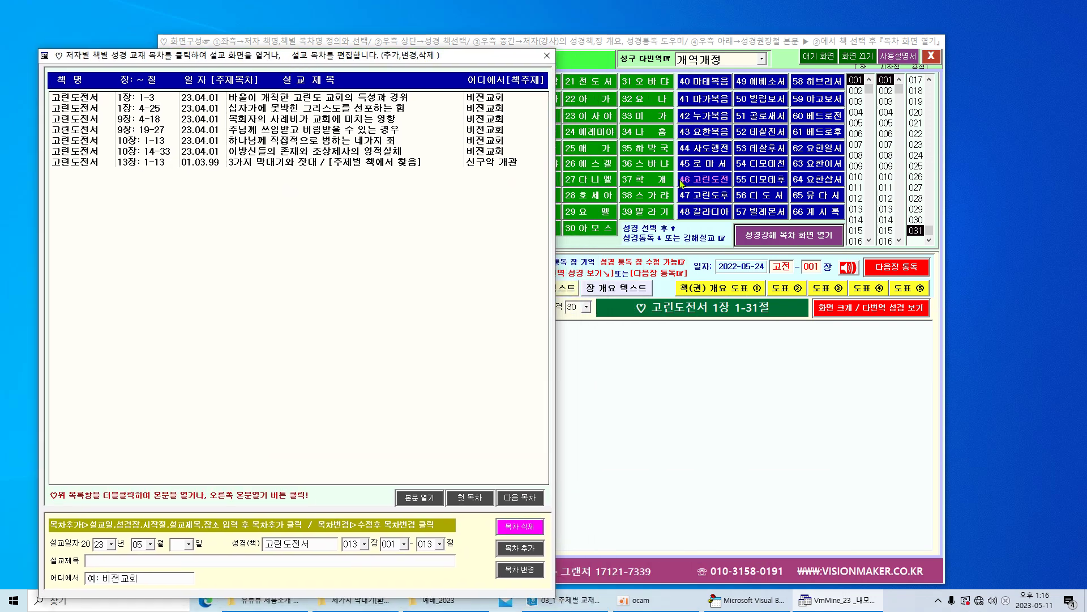
pyautogui.doubleClick(497, 162)
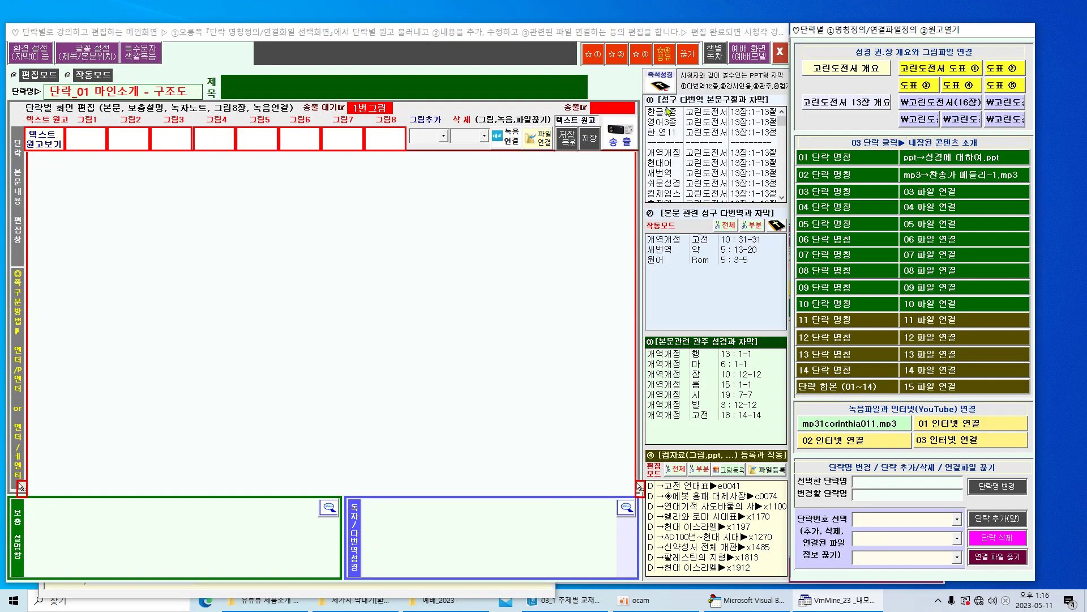
pyautogui.click(780, 52)
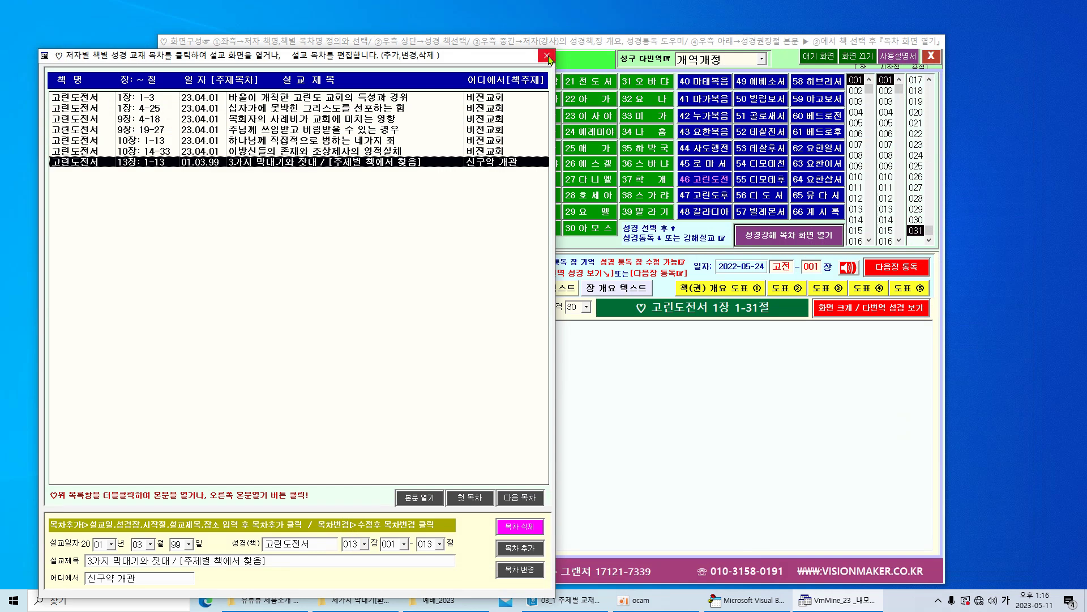
pyautogui.click(548, 56)
# - Reopen the sermon 3가지 막대기와 잣대 from the 신구약 개관 contents and select its 13:1-13절 reference
pyautogui.click(213, 85)
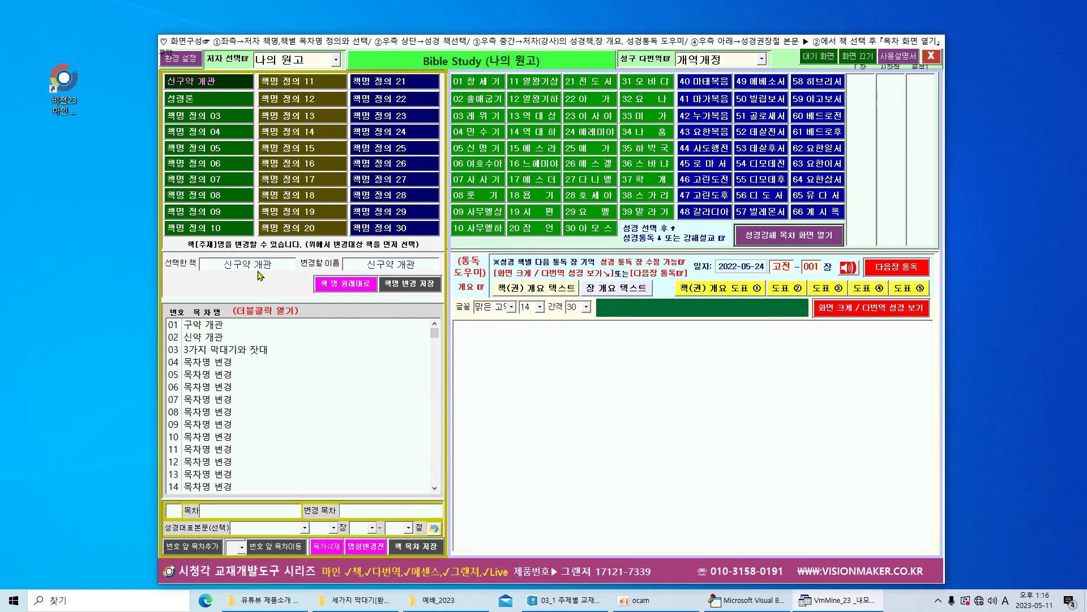
pyautogui.click(258, 351)
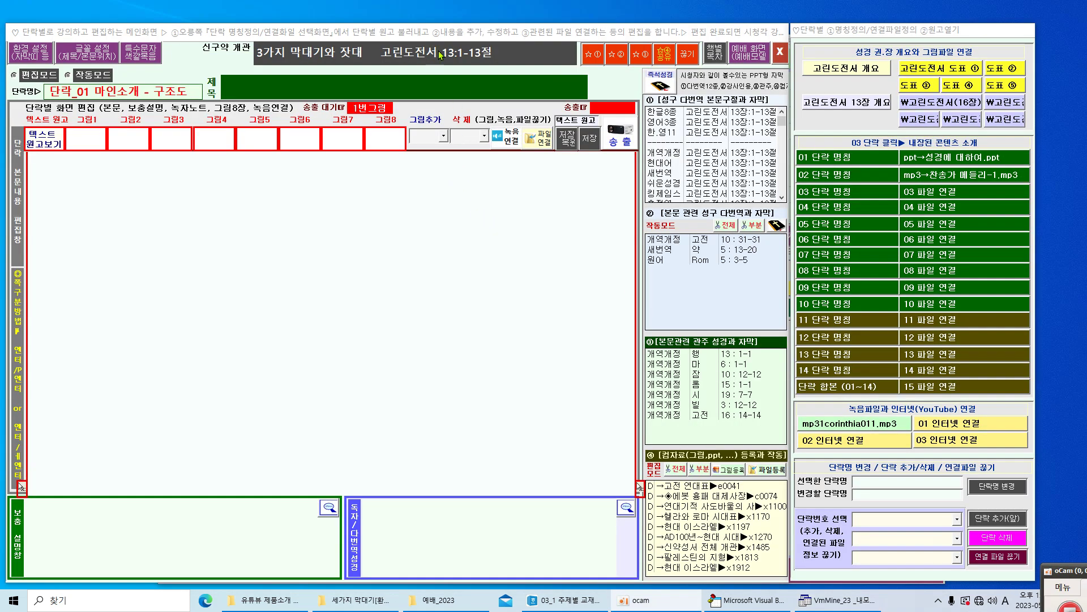
pyautogui.click(487, 52)
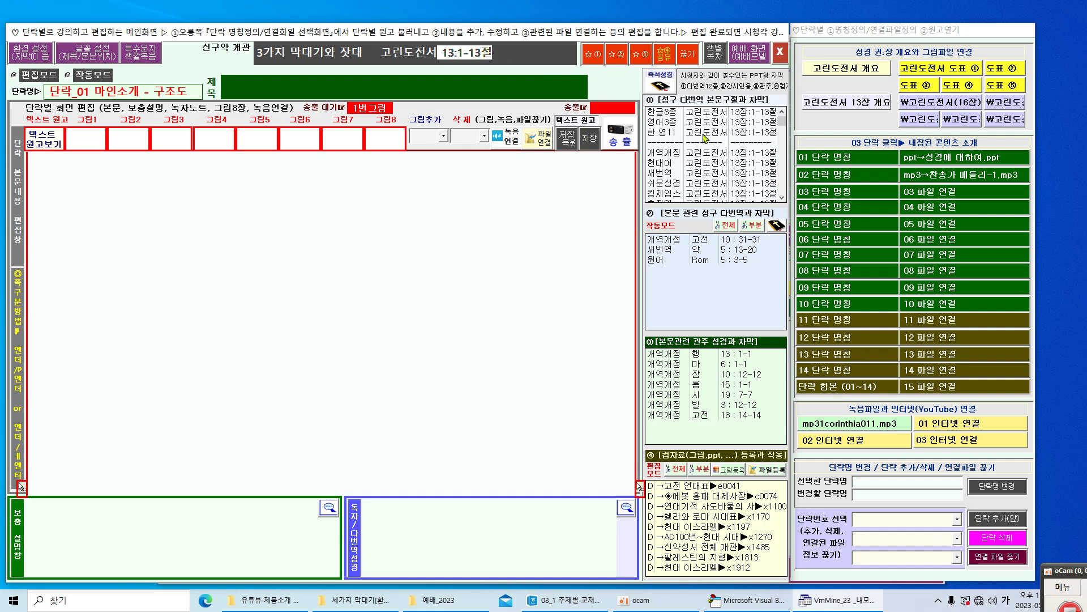
# - Open the 한.영11 multi-version text of 고린도전서 13:1-13, send verse 1 to the audience display, and close the note window
pyautogui.click(706, 136)
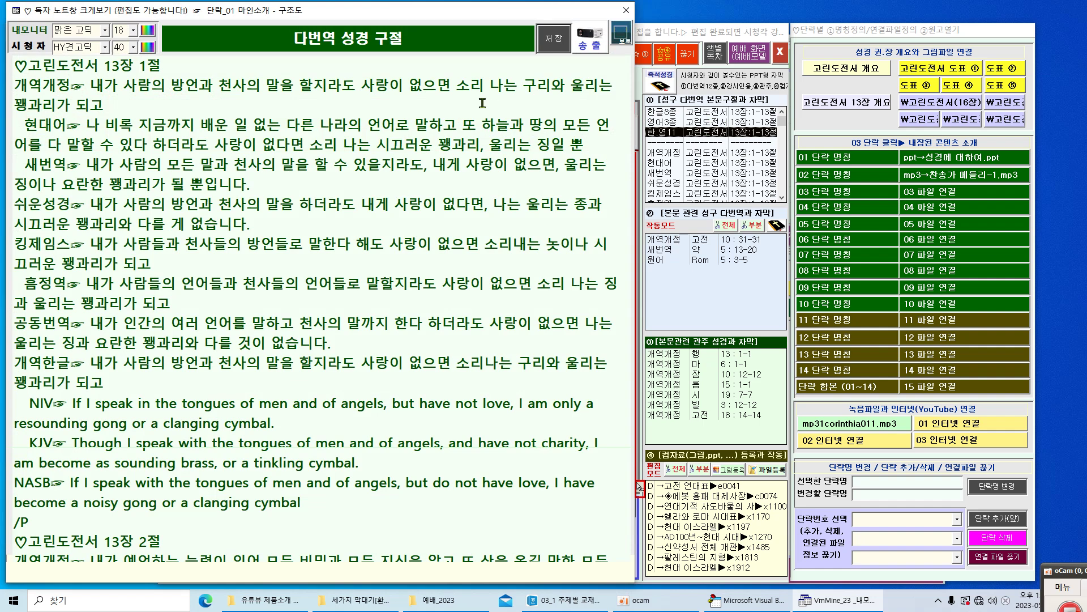
pyautogui.moveTo(86, 85); pyautogui.dragTo(6, 86)
pyautogui.moveTo(151, 363); pyautogui.dragTo(2, 355)
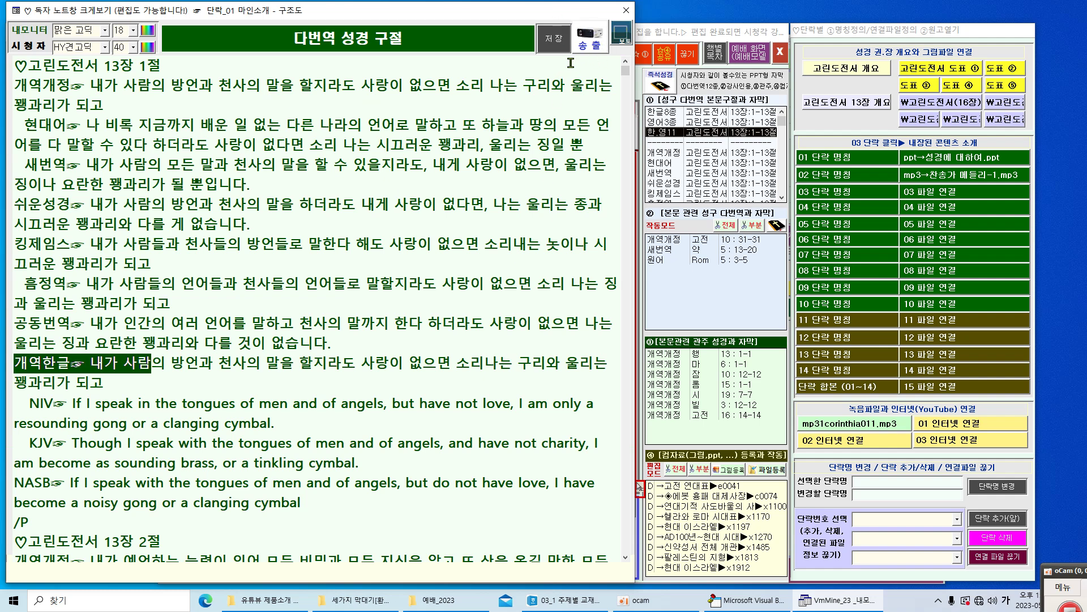
pyautogui.click(589, 46)
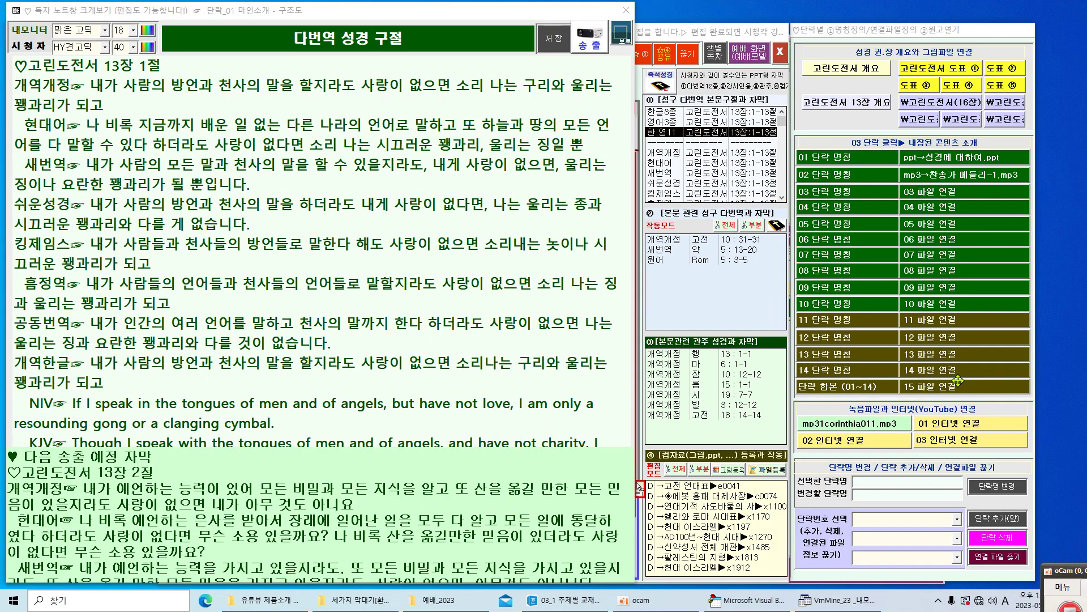
pyautogui.click(626, 10)
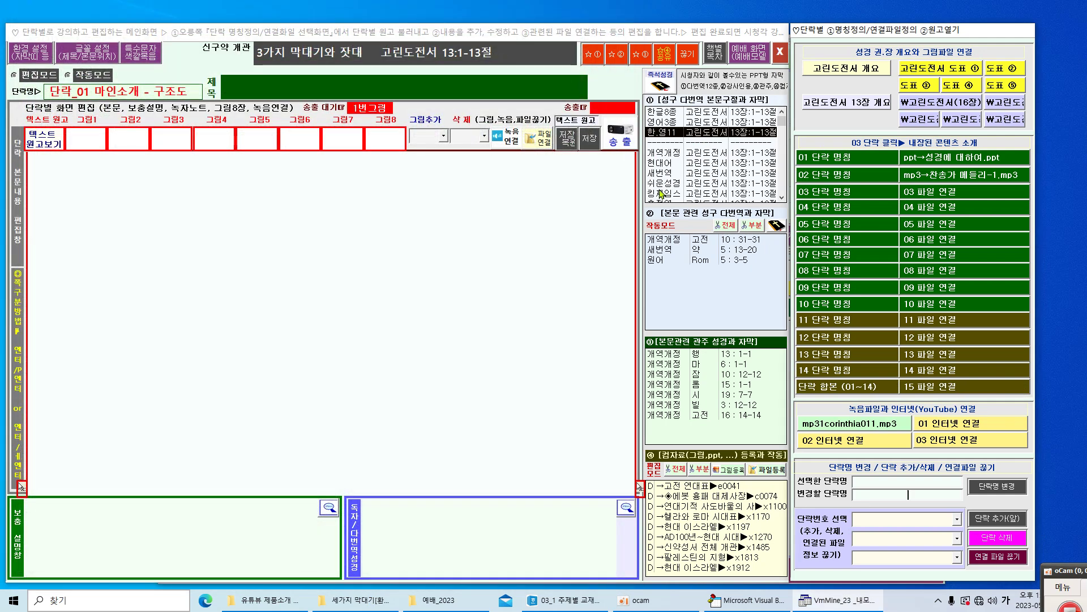
# - Show the 개역개정 subtitles of 고린도전서 13:1-13, display verses 2 and 13, and close the subtitle window
pyautogui.click(676, 154)
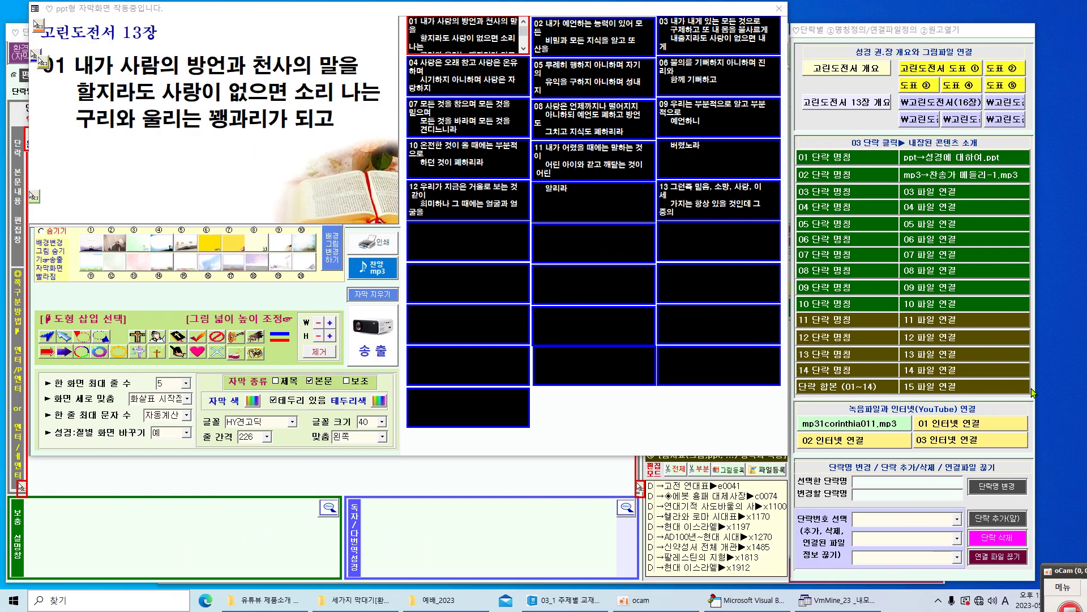
pyautogui.press('Right')
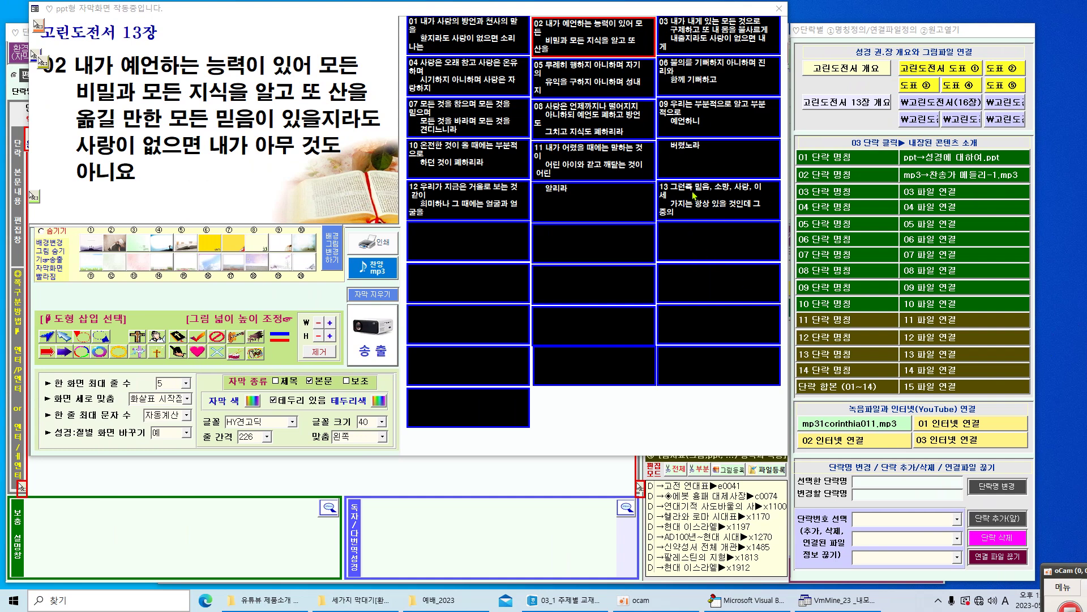
pyautogui.doubleClick(692, 193)
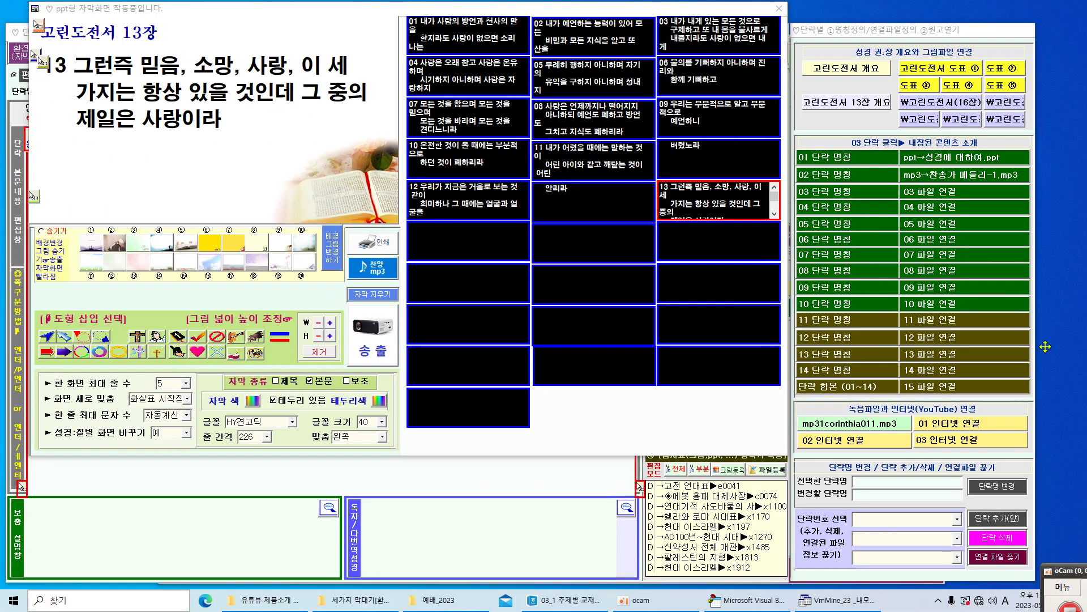
pyautogui.click(779, 9)
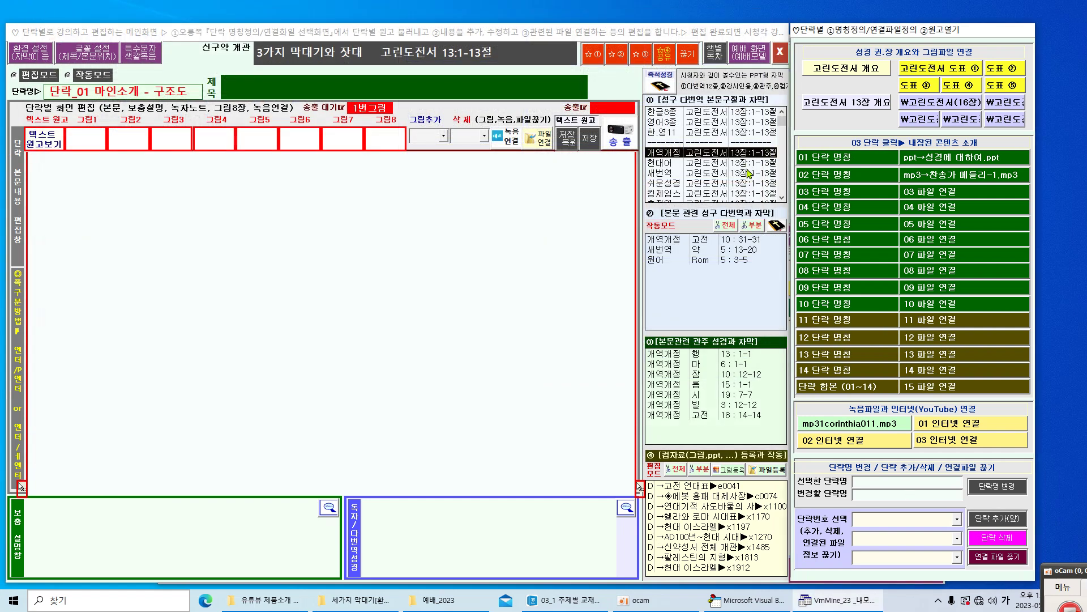
# - Look through the remaining Bible versions, view the related 새번역 passage 약 5:13-20 as subtitles, and close them
pyautogui.moveTo(786, 128); pyautogui.dragTo(789, 195)
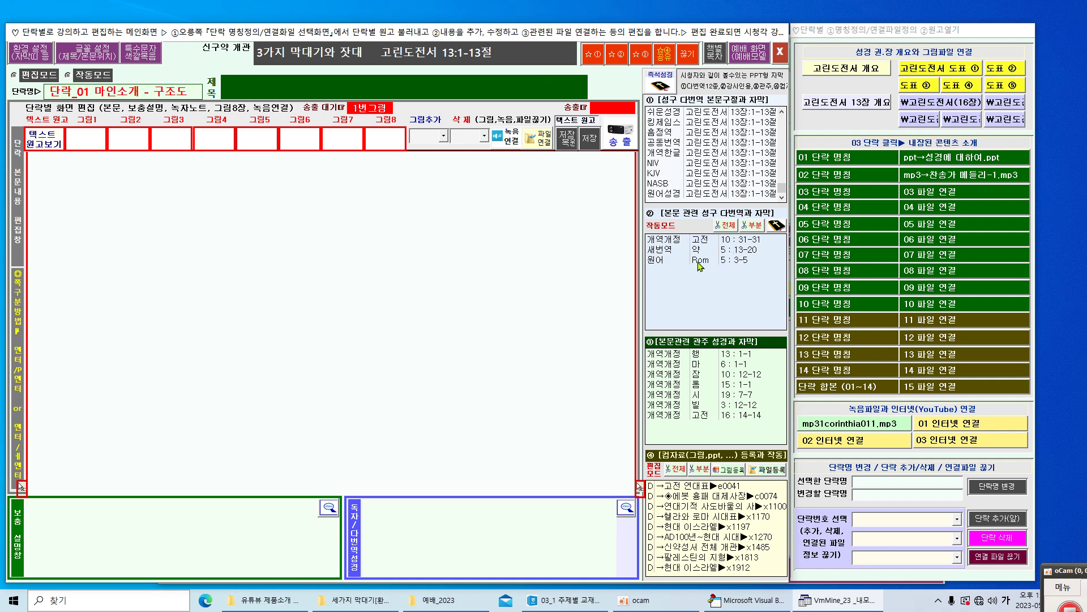
pyautogui.click(660, 250)
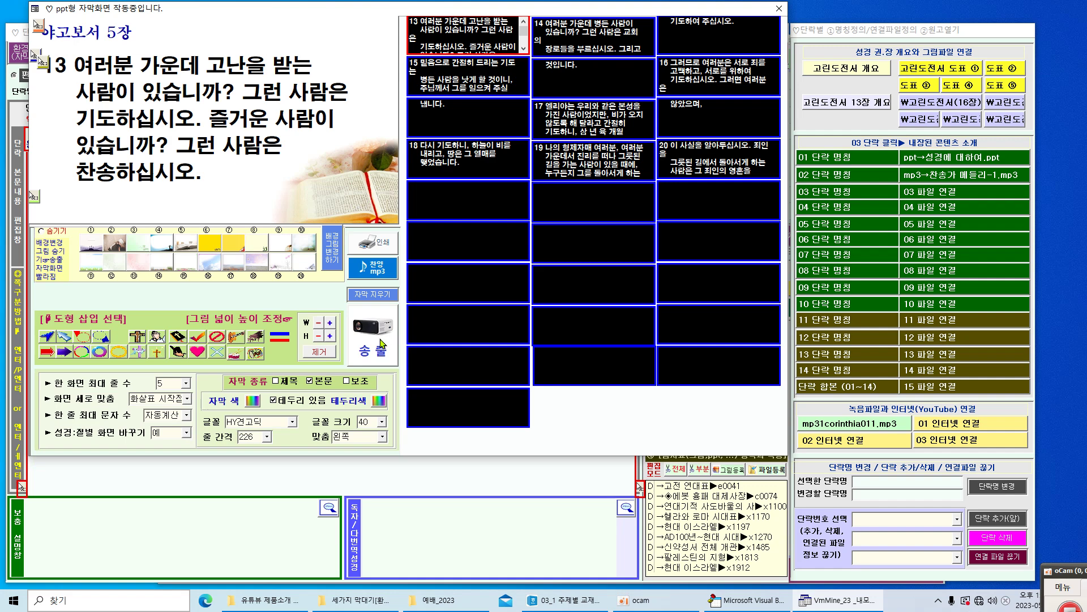
pyautogui.click(780, 8)
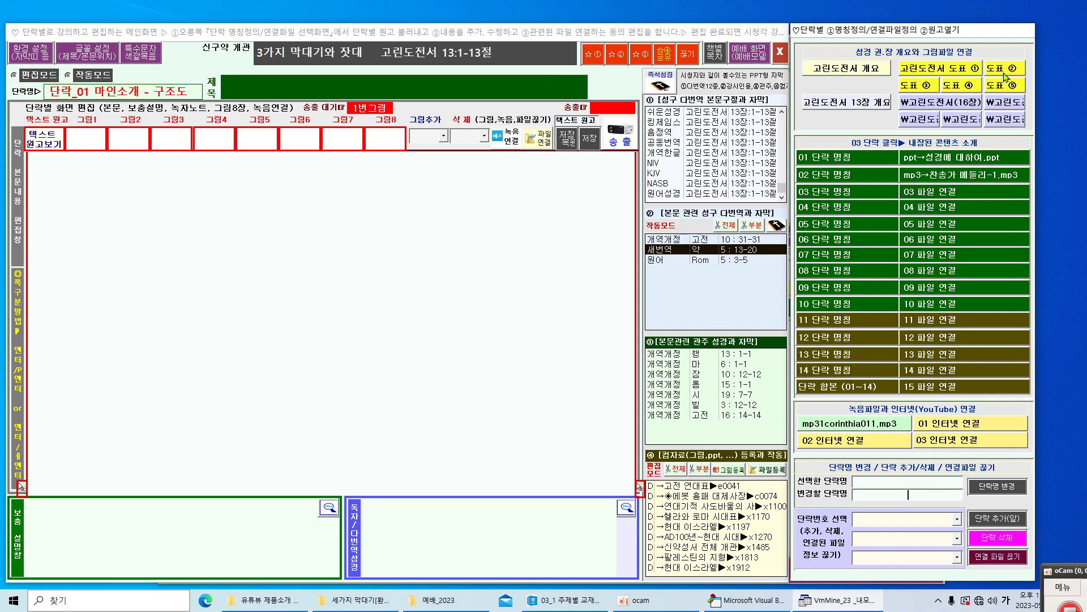
# - Send 고린도전서 도표 ① to the audience display and view the book's other overview charts through 도표 ⑤, returning to 도표 ④
pyautogui.click(943, 70)
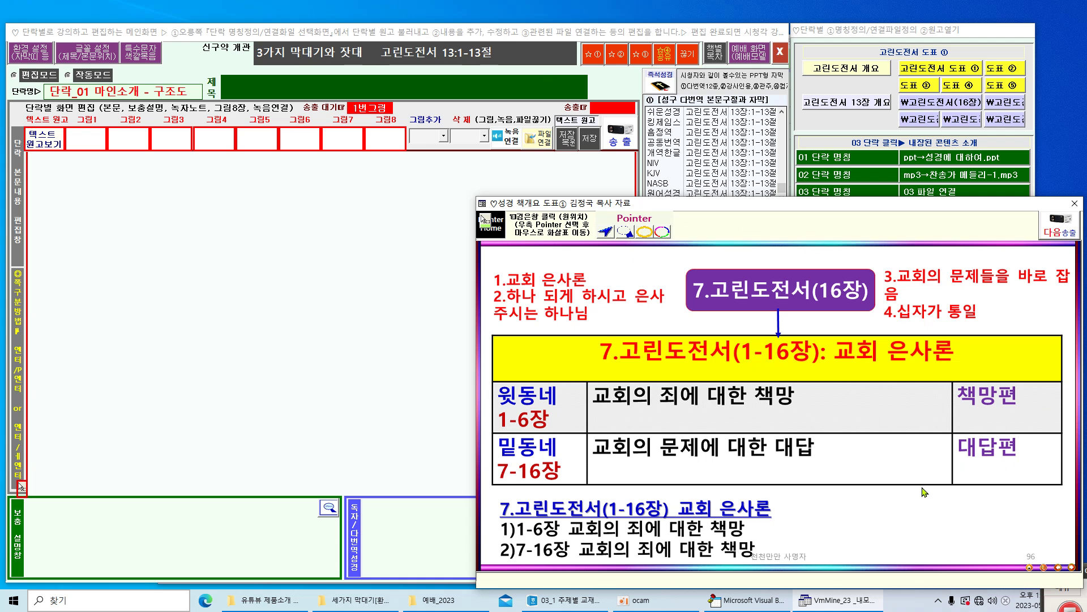
pyautogui.click(1067, 231)
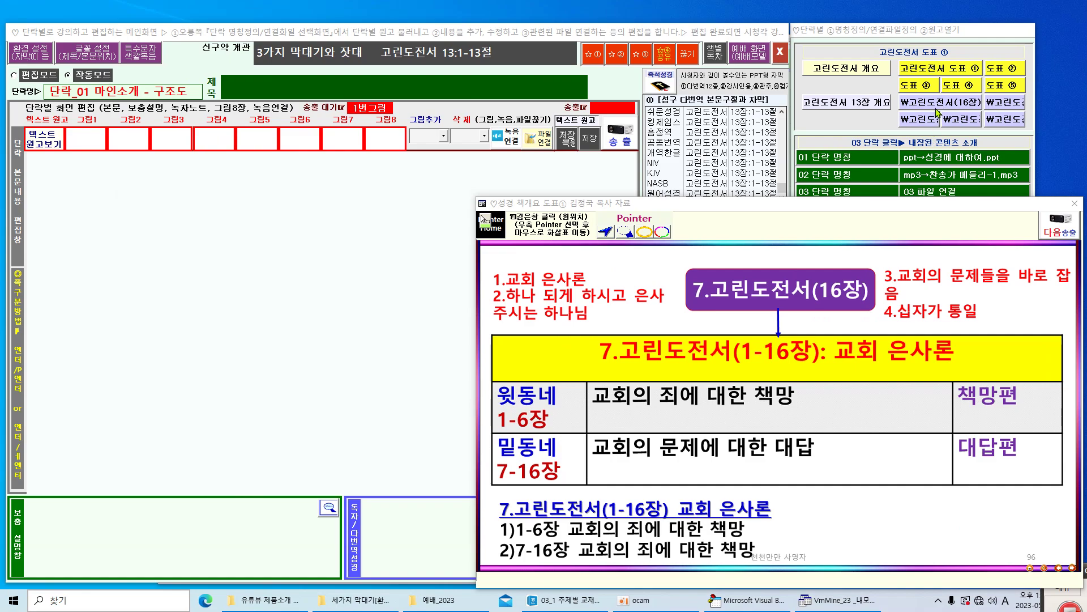
pyautogui.click(1019, 72)
pyautogui.click(930, 85)
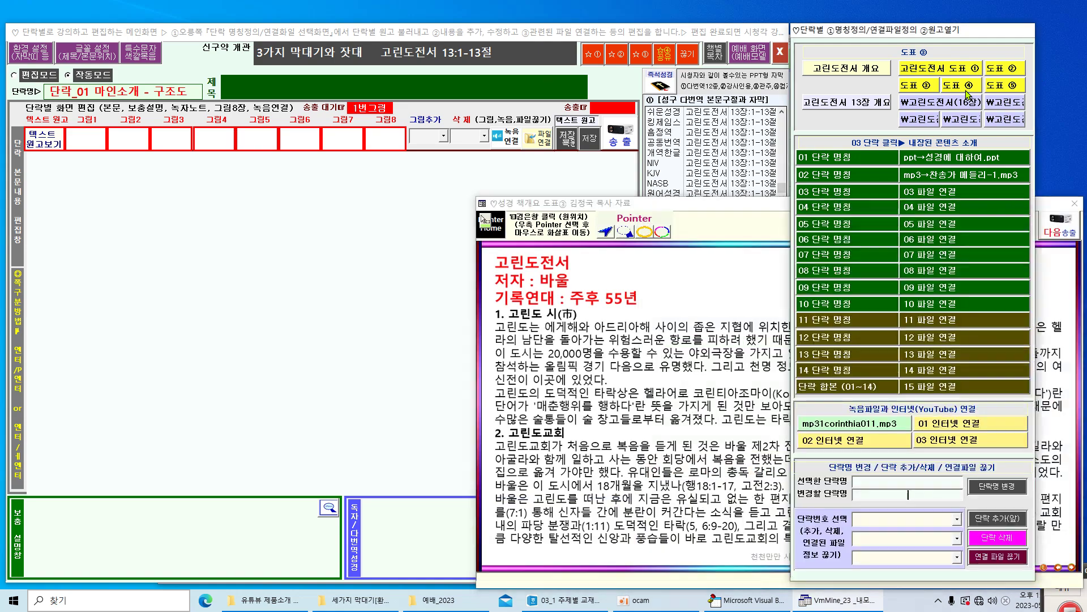
pyautogui.click(969, 88)
pyautogui.click(1003, 86)
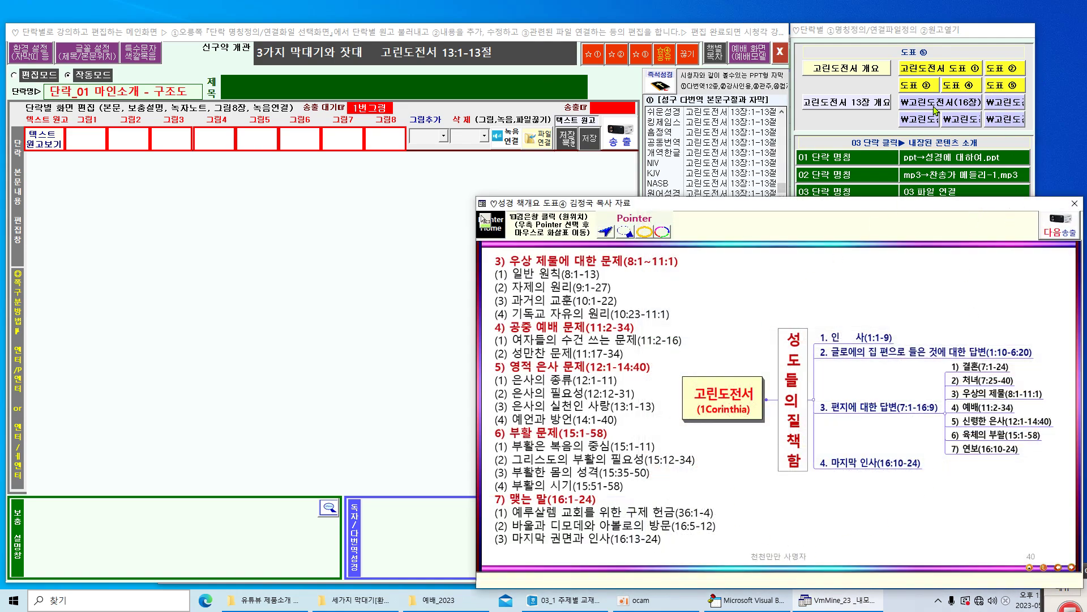
pyautogui.click(949, 86)
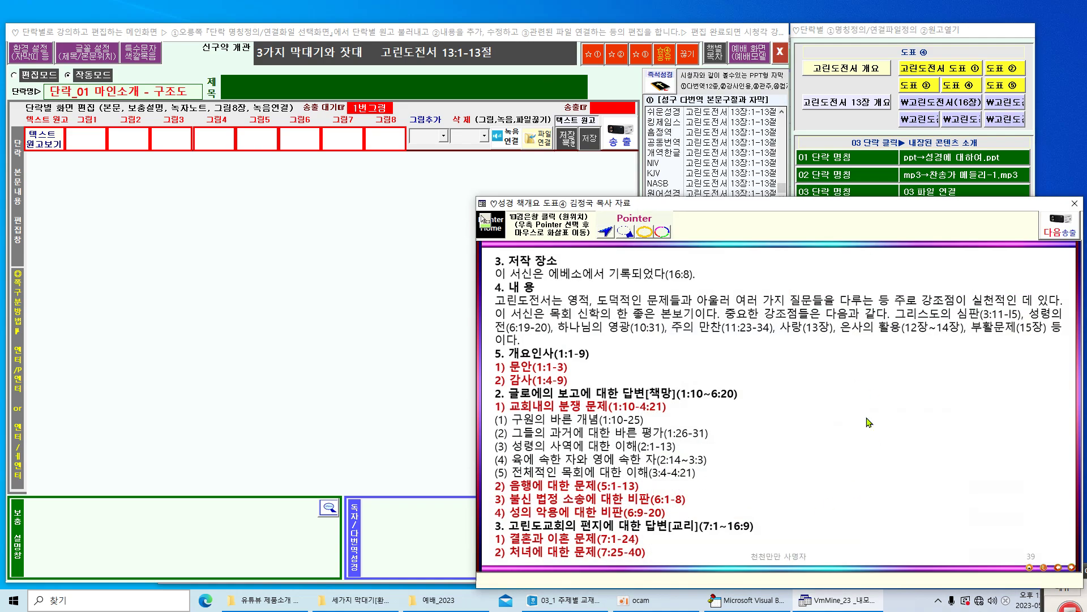
# - Open the 고린도전서 overview, delete the /P page divider before 내용 분해, and close the note window with the change saved
pyautogui.click(842, 69)
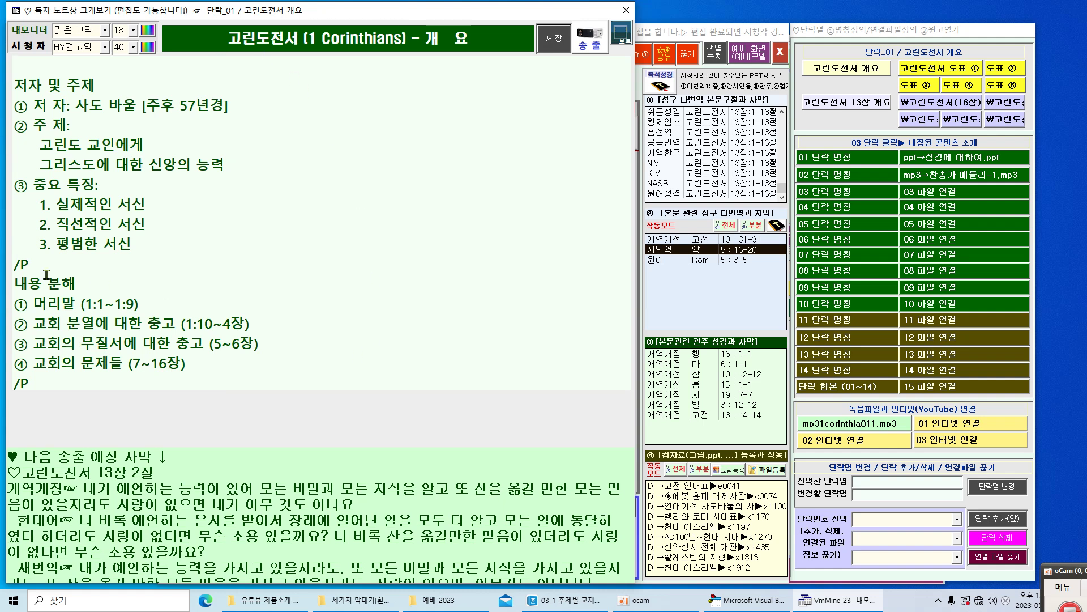
pyautogui.click(6, 264)
pyautogui.press('BackSpace')
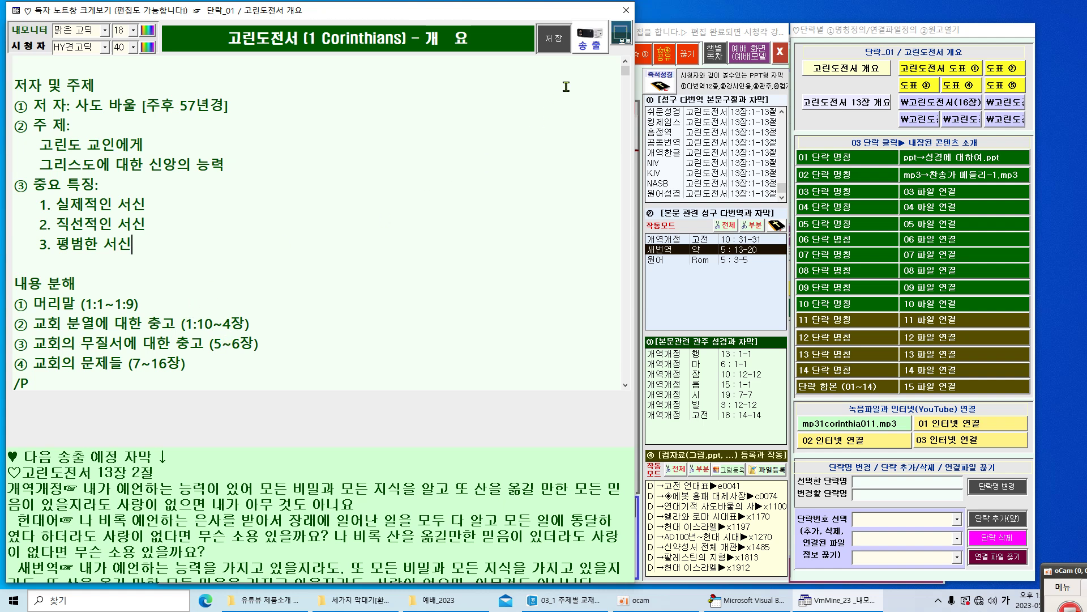
pyautogui.click(626, 10)
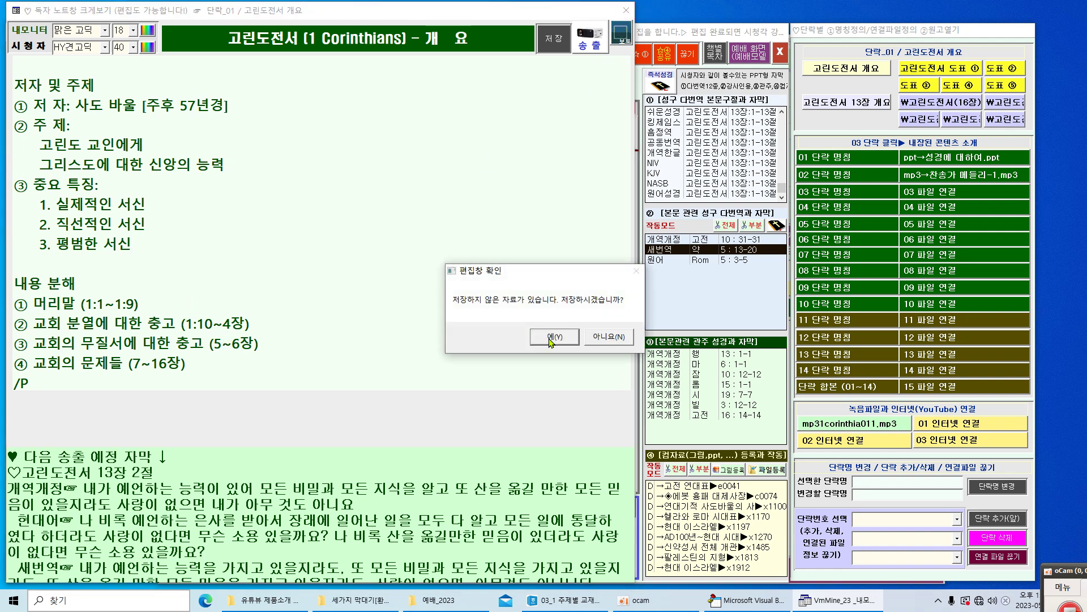
pyautogui.click(554, 337)
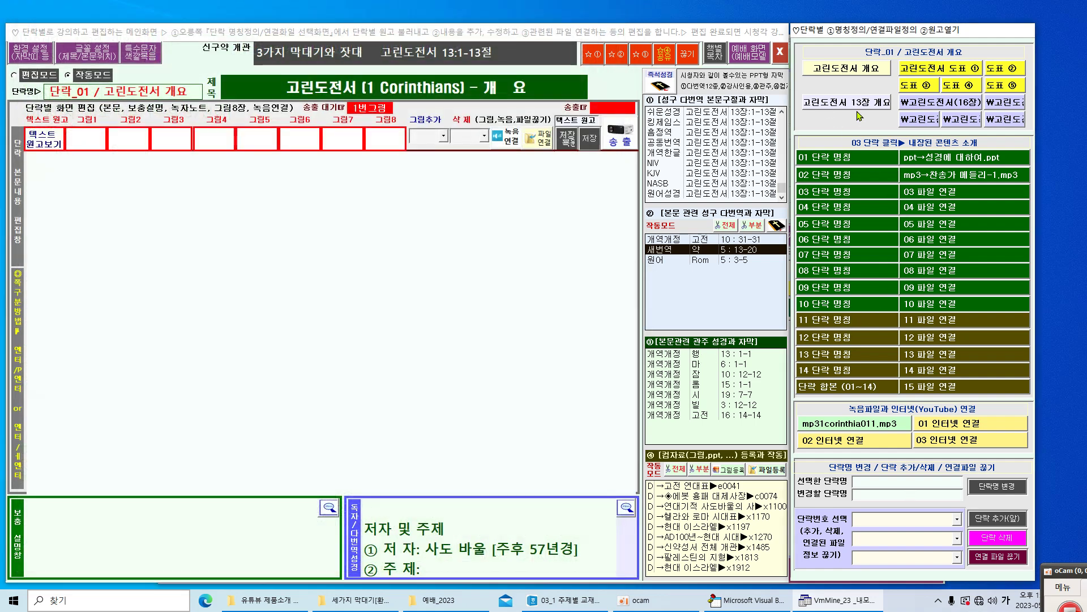
# - Send the 고린도전서(16장) detail image to the audience display, mark its text with a pointer shape, and close the image
pyautogui.click(949, 113)
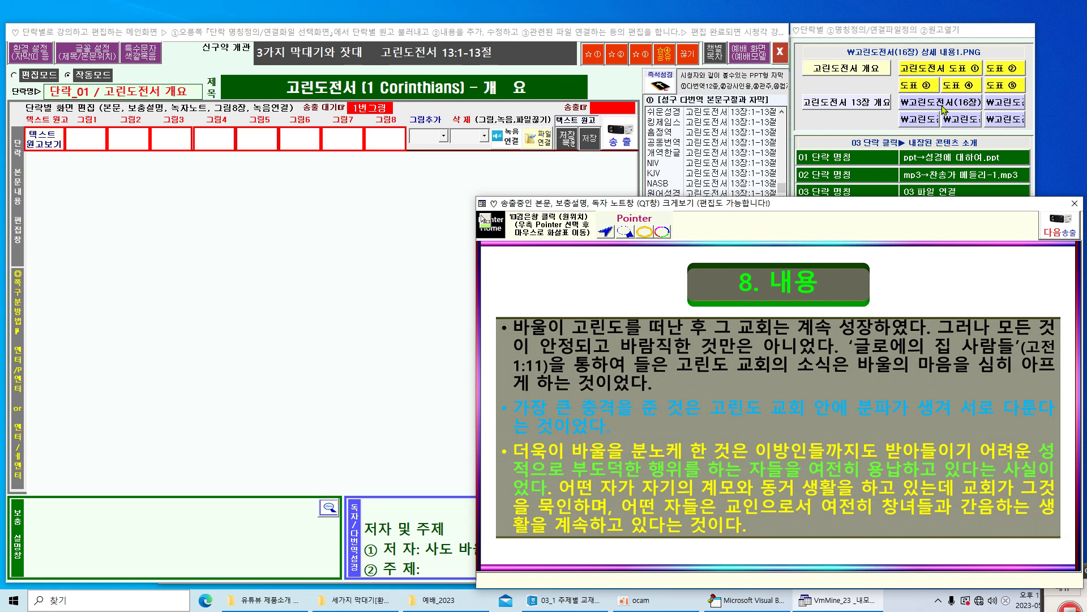
pyautogui.click(1061, 236)
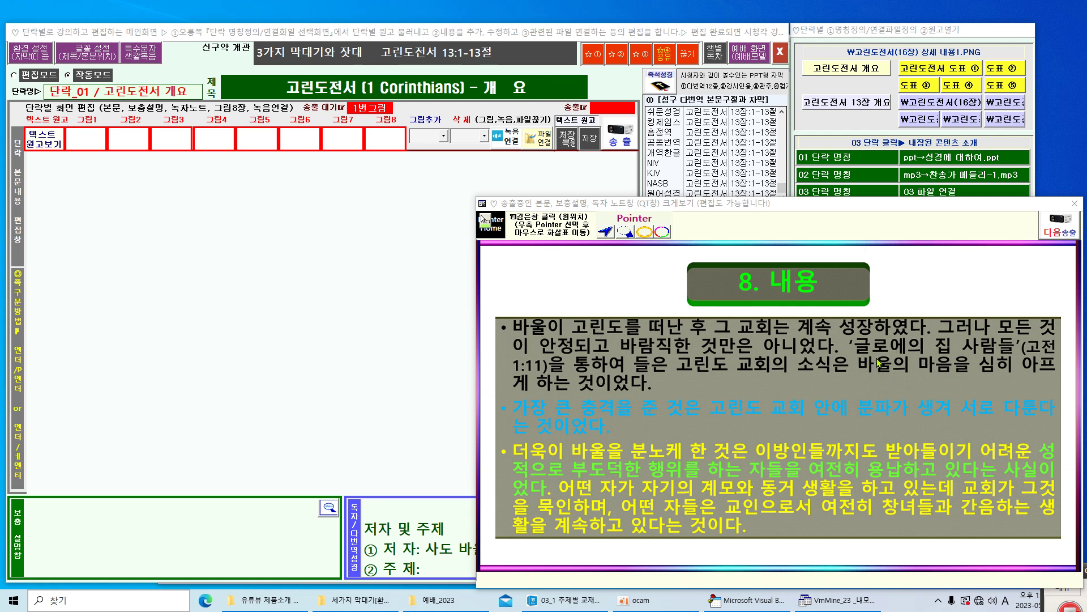
pyautogui.click(605, 237)
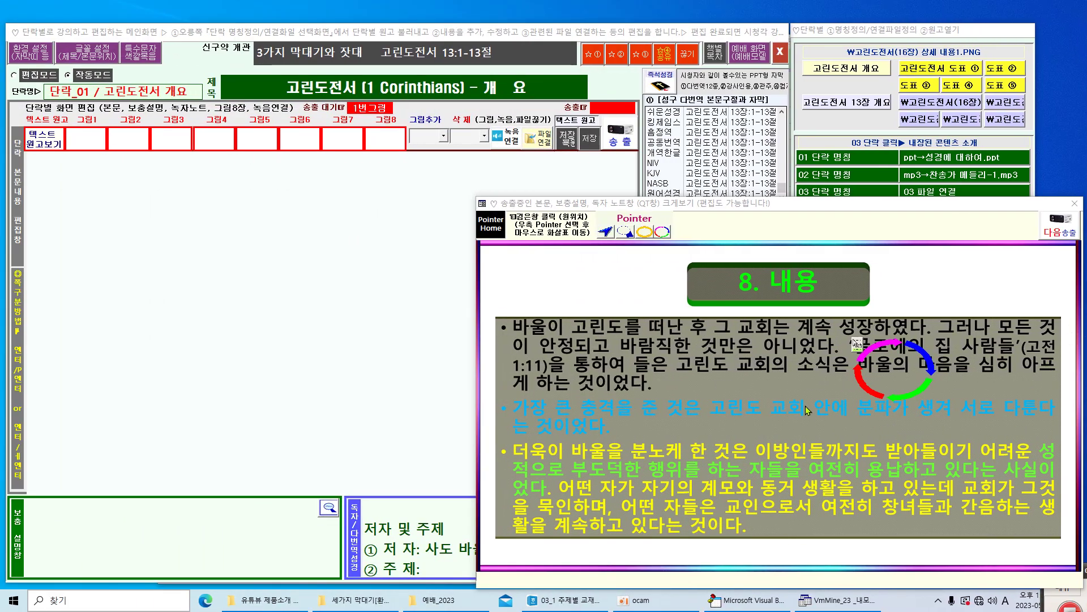
pyautogui.click(1075, 203)
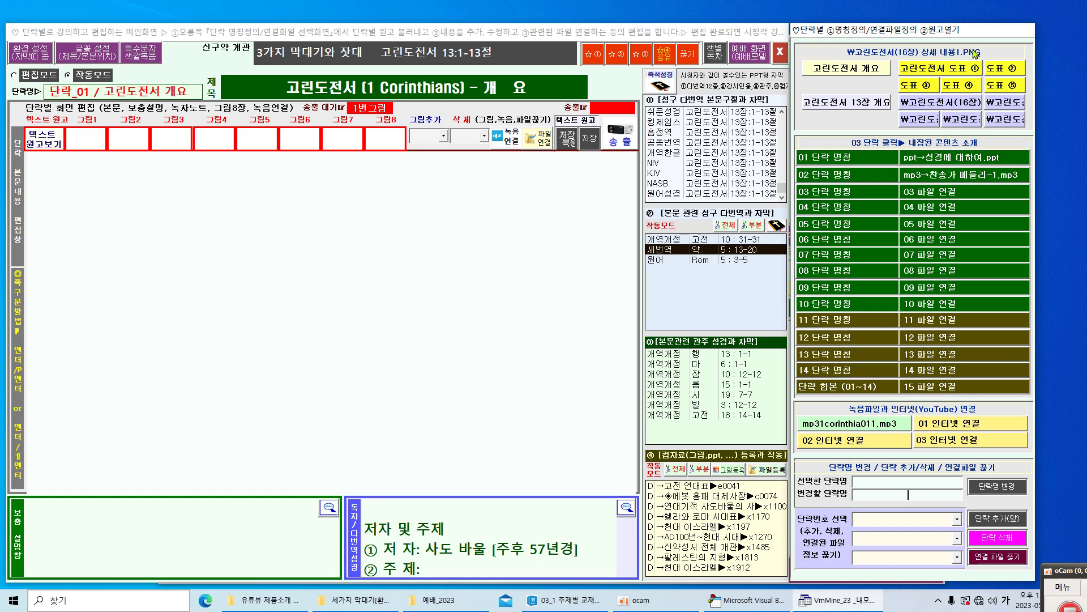
# - Move the sermon editing window aside to show the 신구약 개관 contents list, and close the sermon
pyautogui.moveTo(736, 34); pyautogui.dragTo(918, 422)
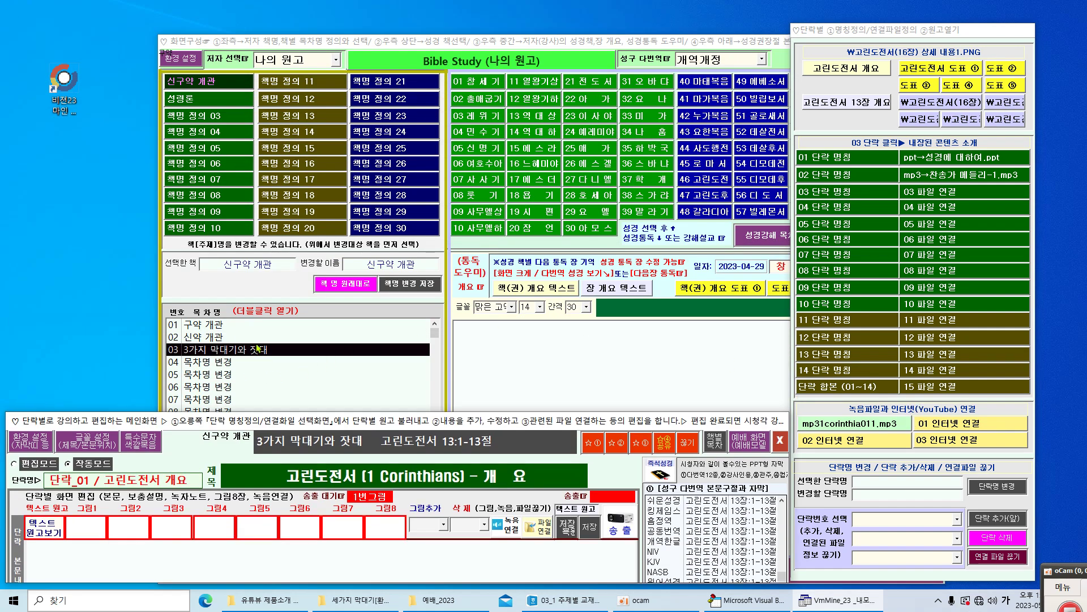
pyautogui.moveTo(287, 425); pyautogui.dragTo(252, 316)
pyautogui.click(745, 330)
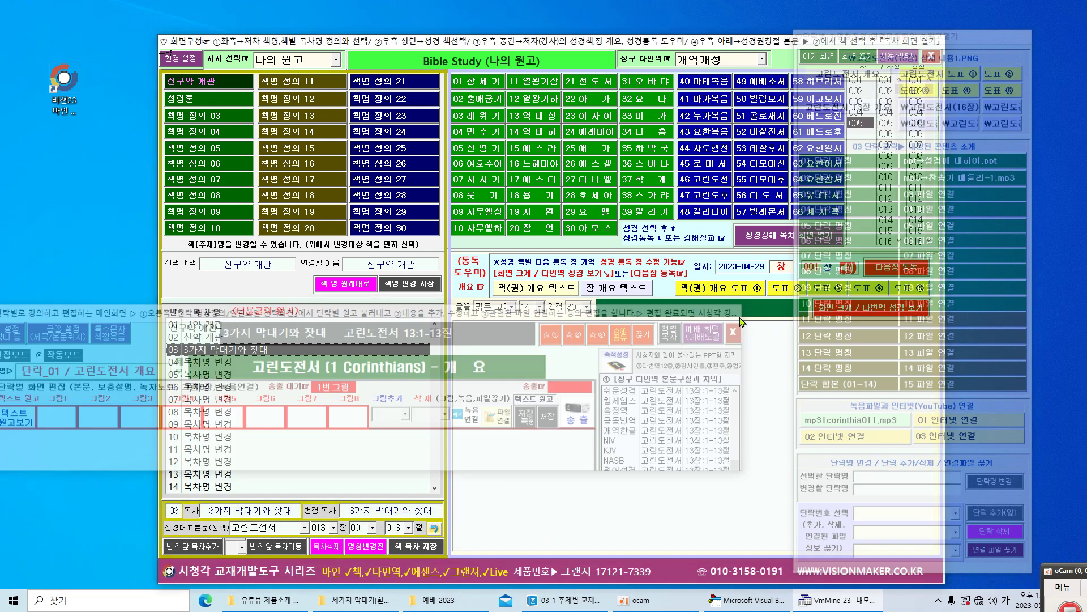
# - Open the sermon 3가지 막대기와 잣대 from the 고린도전서 expository contents list, then close the sermon and the list
pyautogui.click(716, 180)
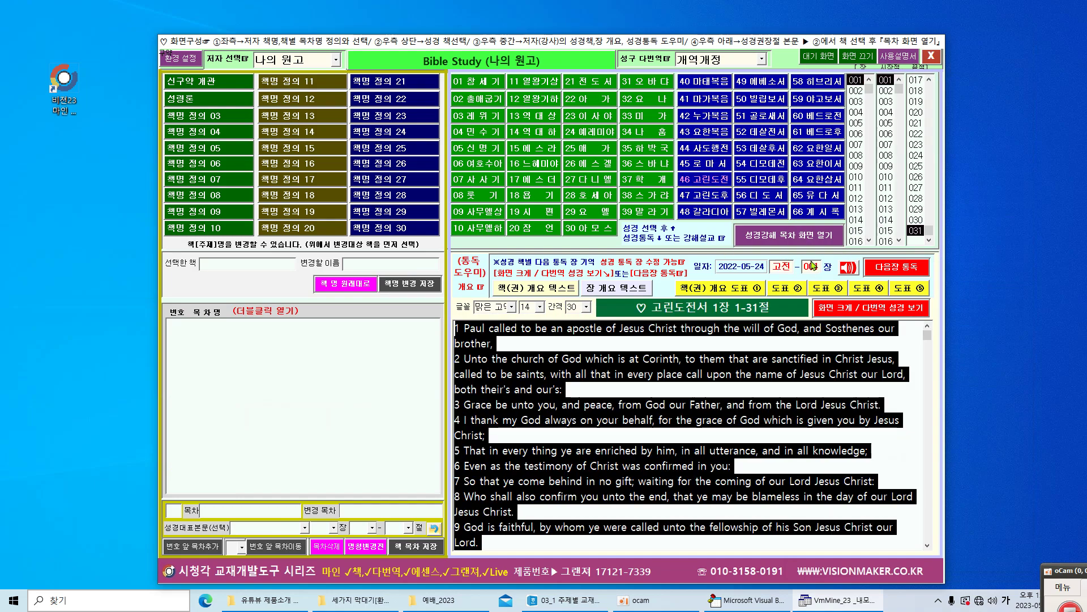
pyautogui.click(807, 243)
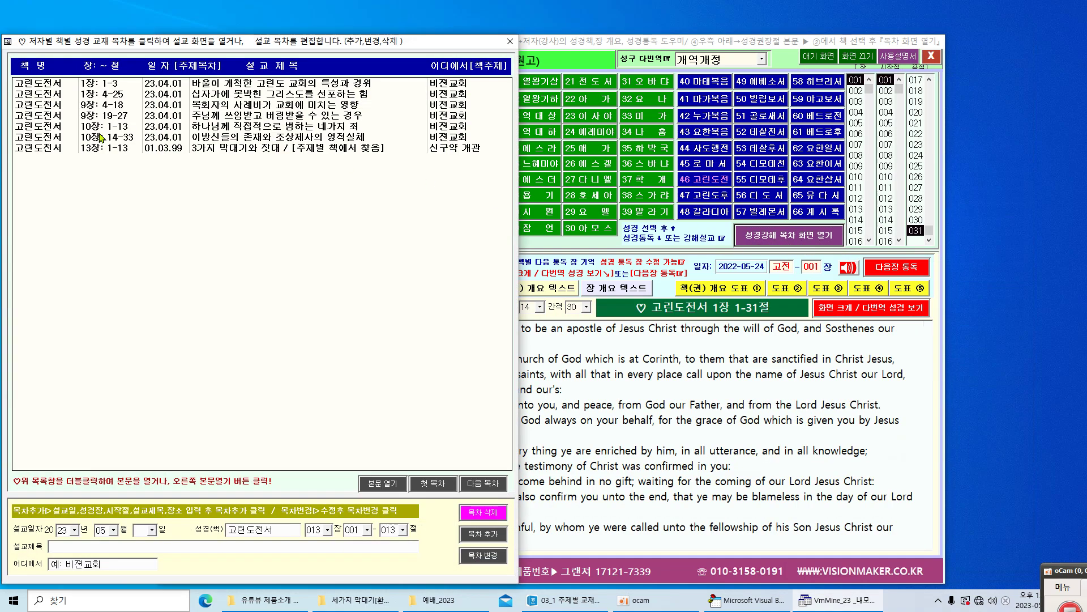
pyautogui.doubleClick(461, 152)
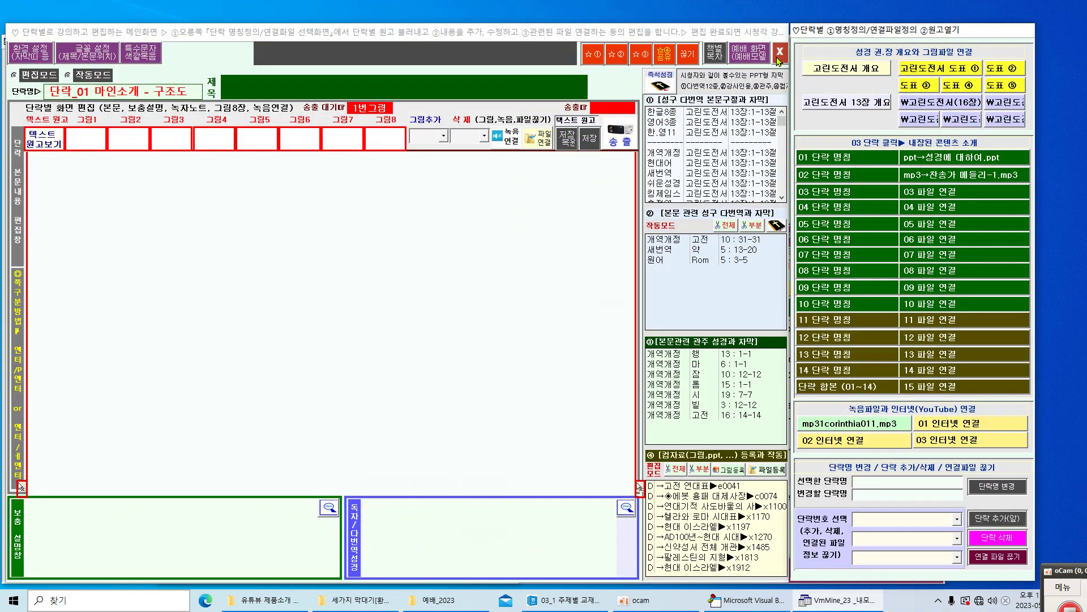
pyautogui.click(780, 54)
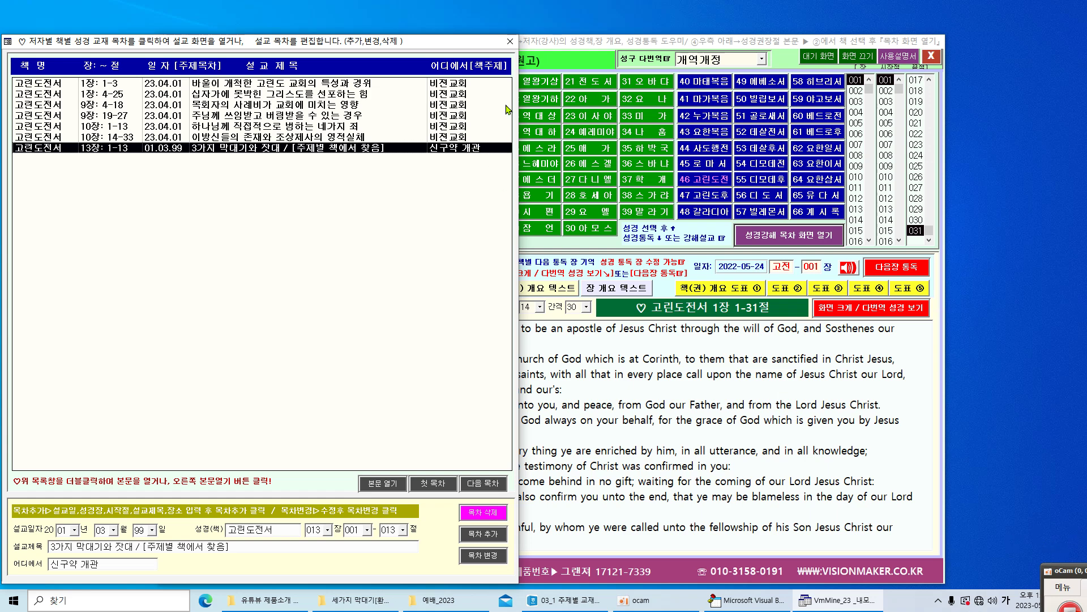
pyautogui.click(510, 41)
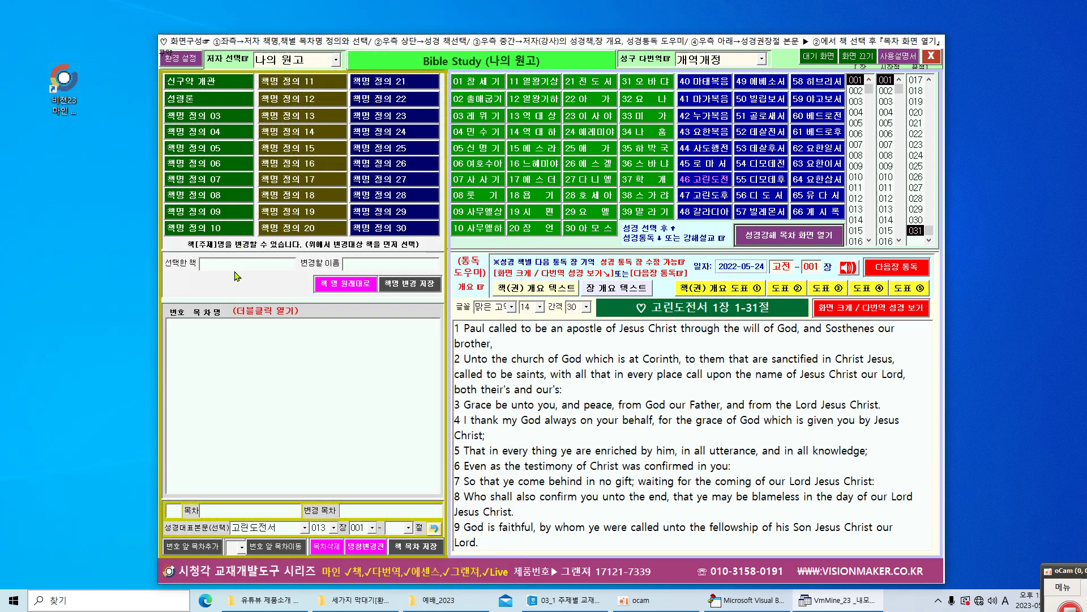
# - Select the 신구약 개관 book and open its contents entry 03, 3가지 막대기와 잣대
pyautogui.click(208, 83)
pyautogui.doubleClick(266, 350)
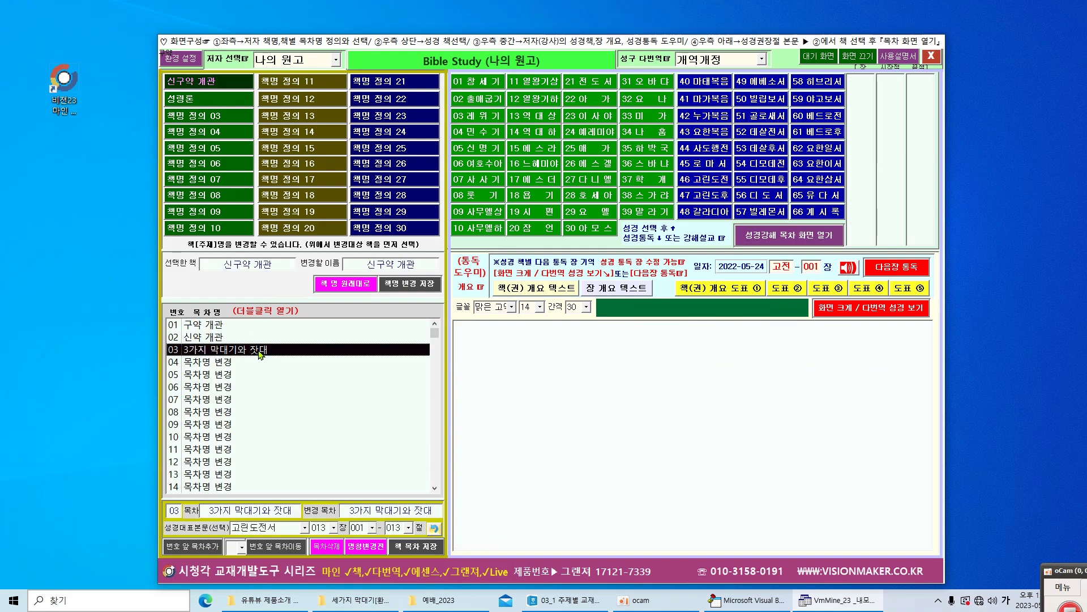